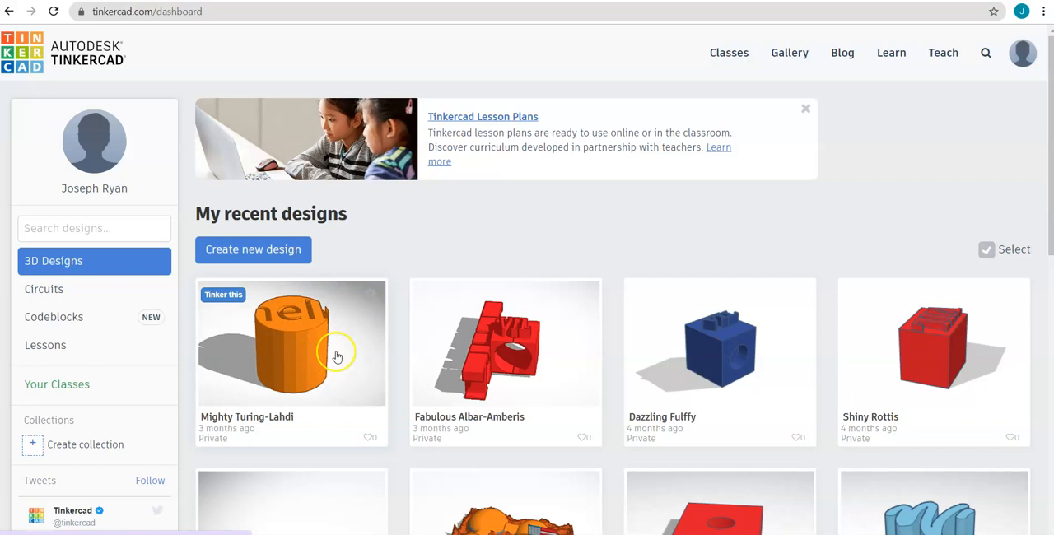
scroll(873, 313, down, 3)
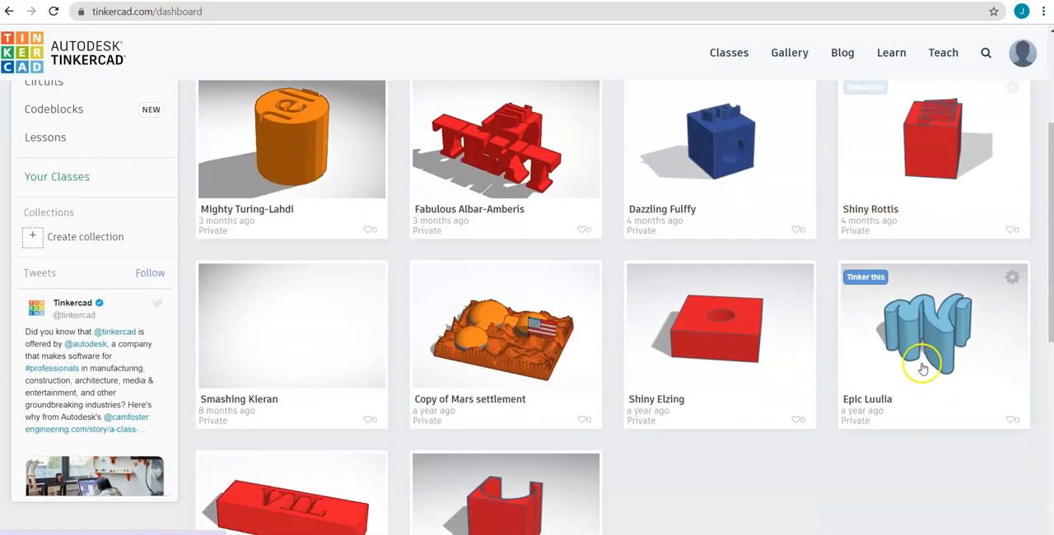
scroll(840, 289, up, 3)
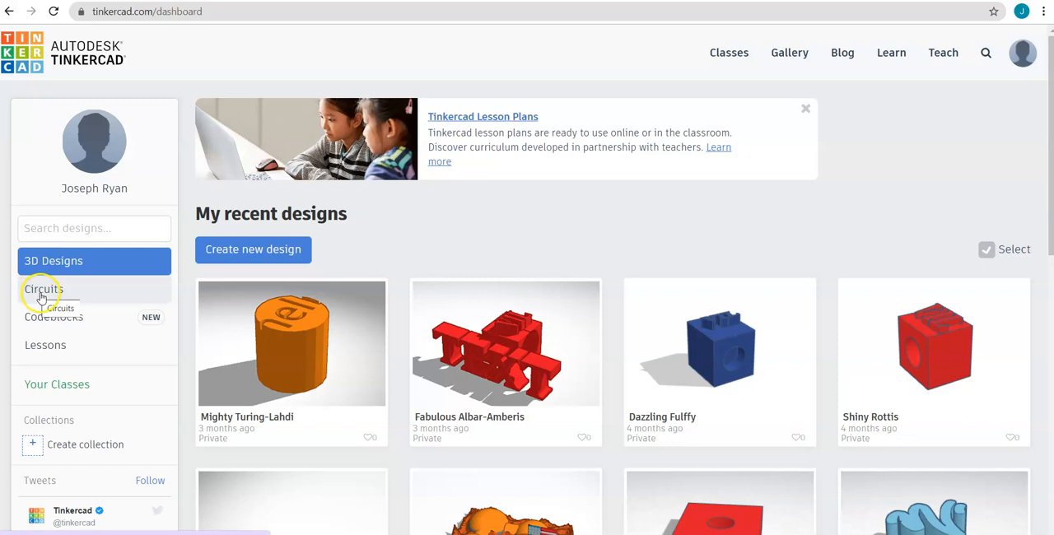
Create a new blank circuit design from the Circuits dashboard, peeking at the Code panel once
click(43, 290)
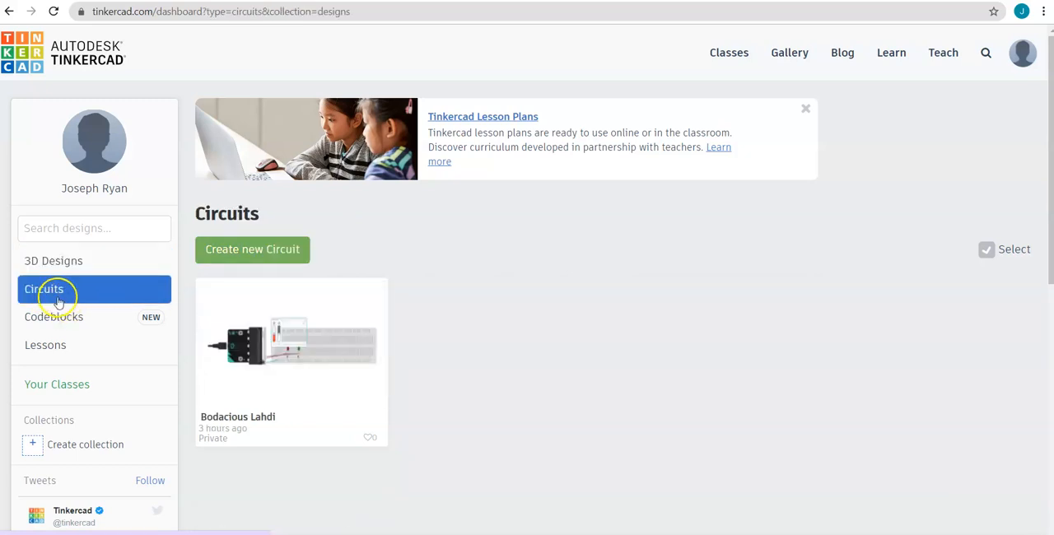
click(253, 249)
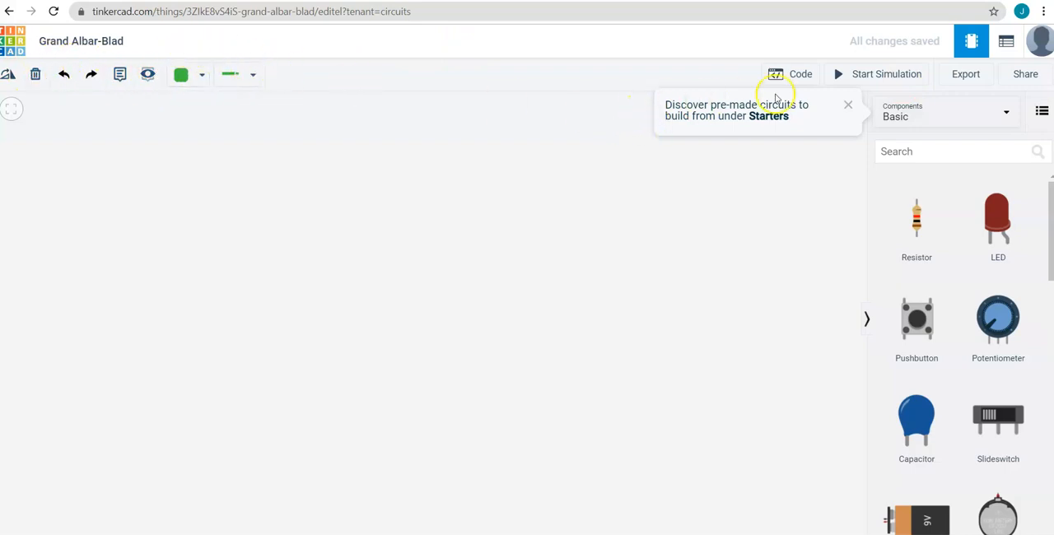
click(801, 75)
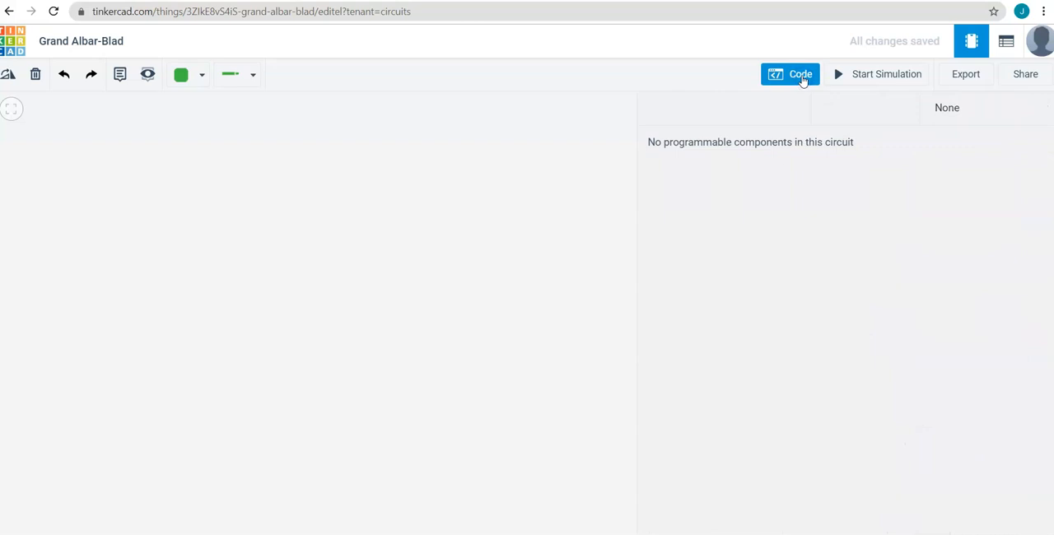
click(803, 80)
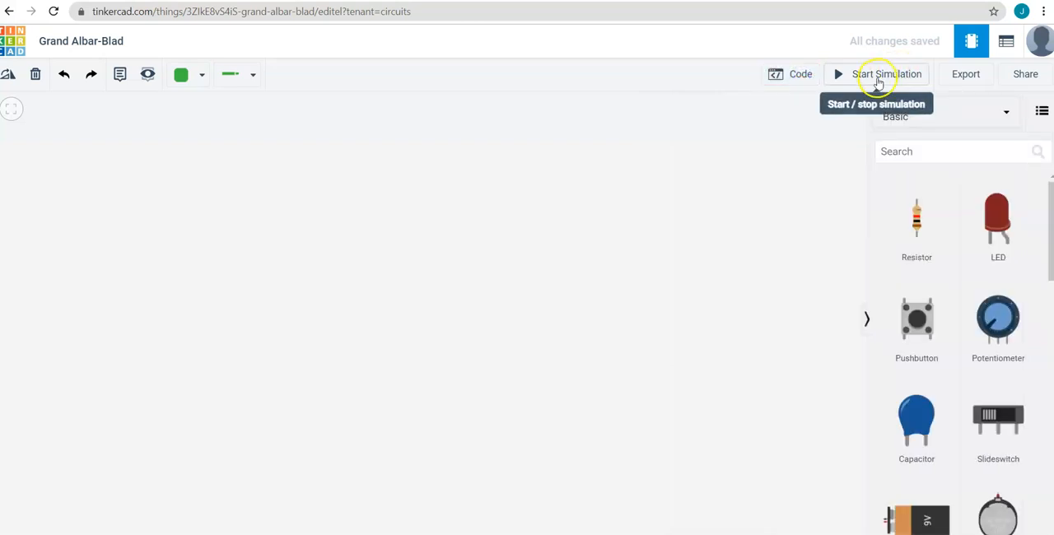
Choose the Micro:bit starters category and drop the micro:bit breakout starter onto the canvas
click(968, 114)
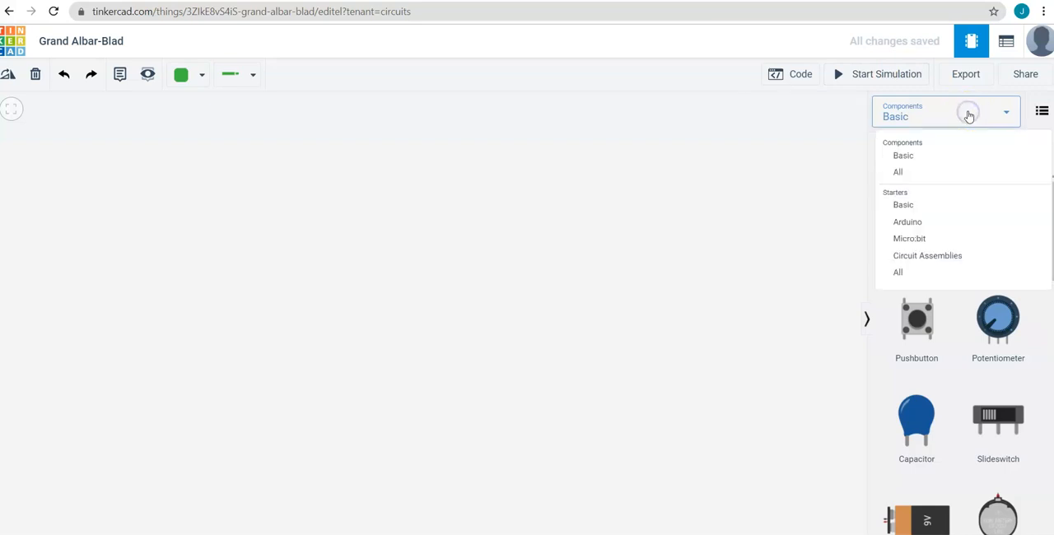
click(940, 241)
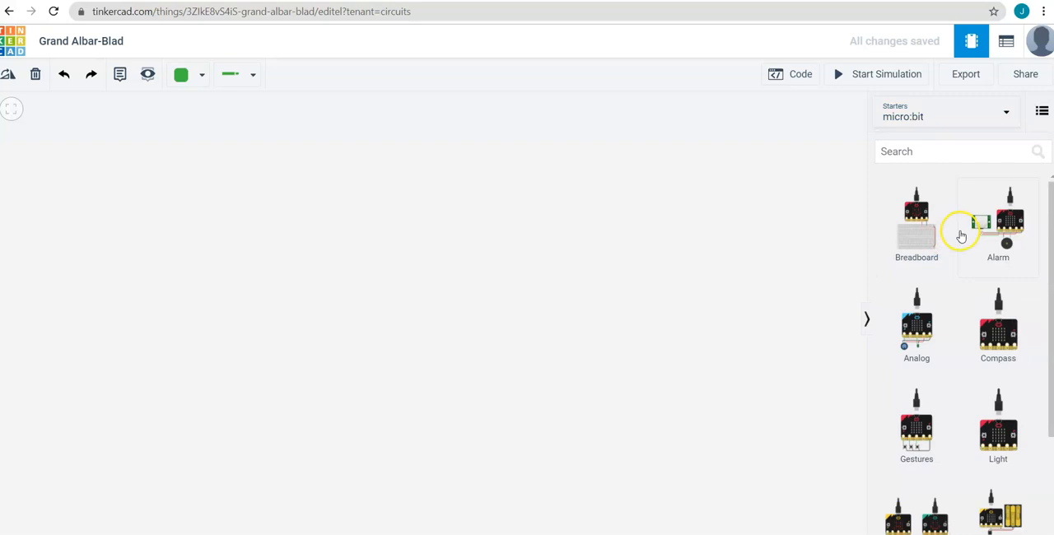
scroll(964, 237, down, 3)
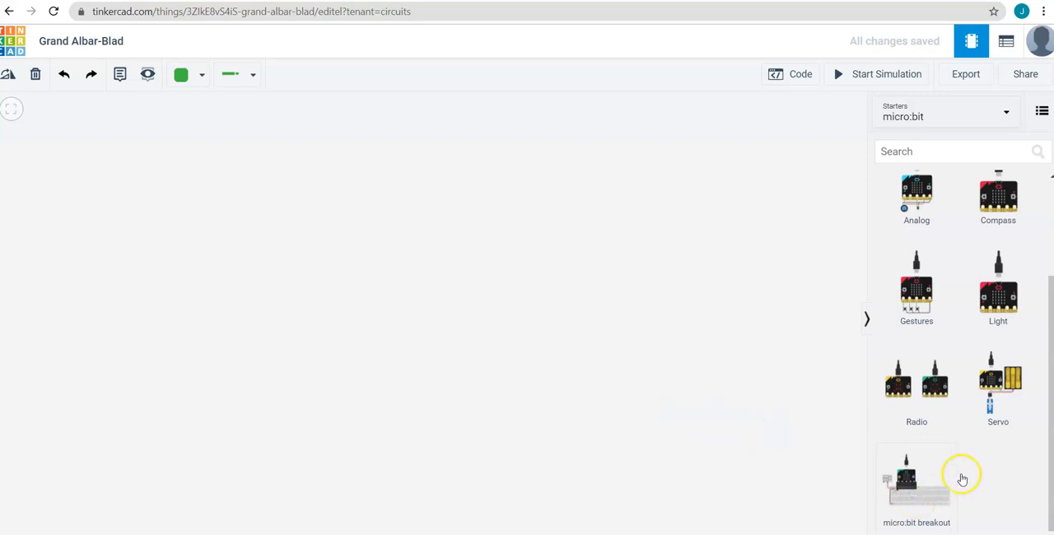
click(364, 298)
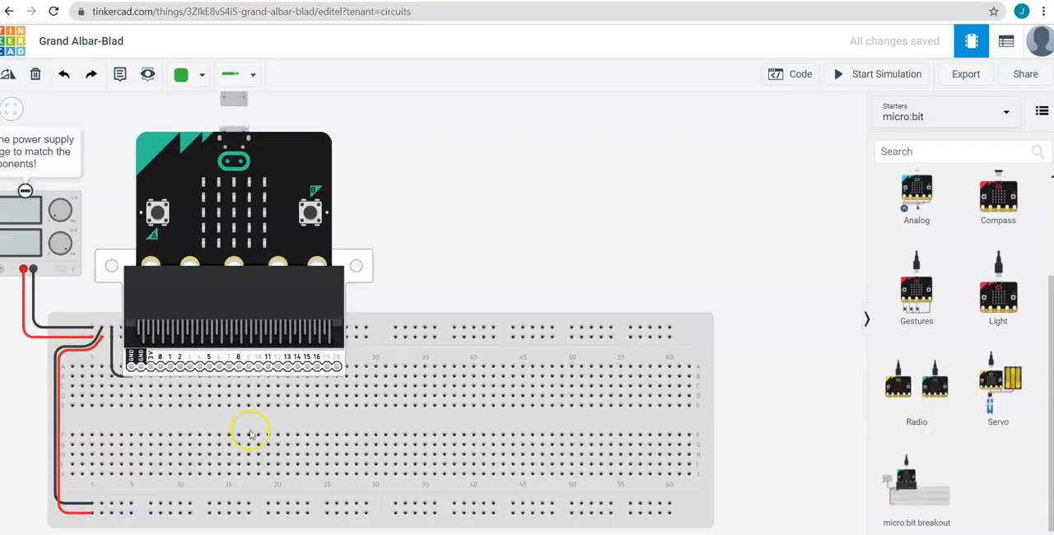
scroll(323, 287, down, 1)
scroll(324, 287, down, 1)
scroll(333, 287, down, 1)
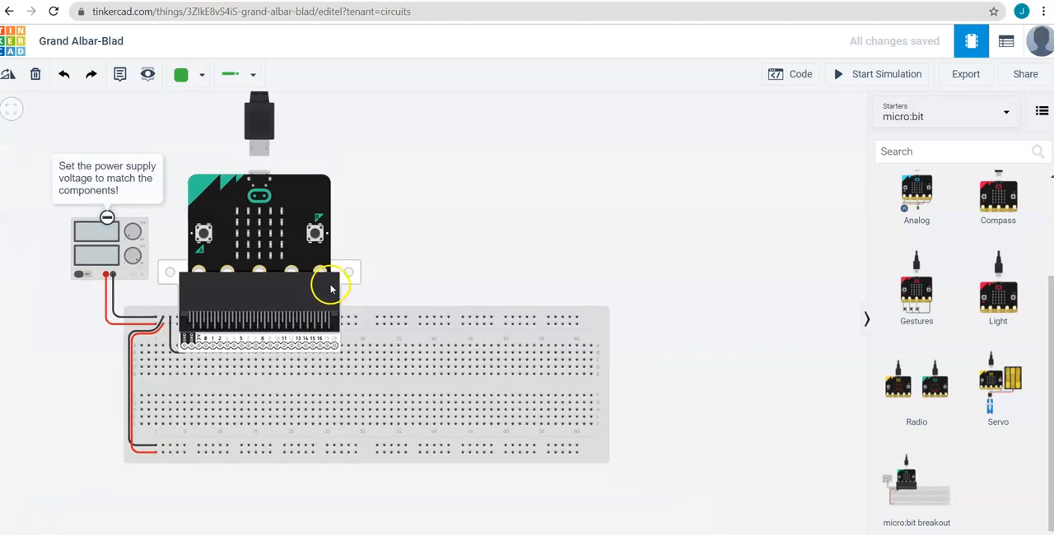
scroll(333, 287, down, 1)
scroll(428, 247, down, 1)
scroll(443, 240, down, 1)
scroll(443, 241, down, 1)
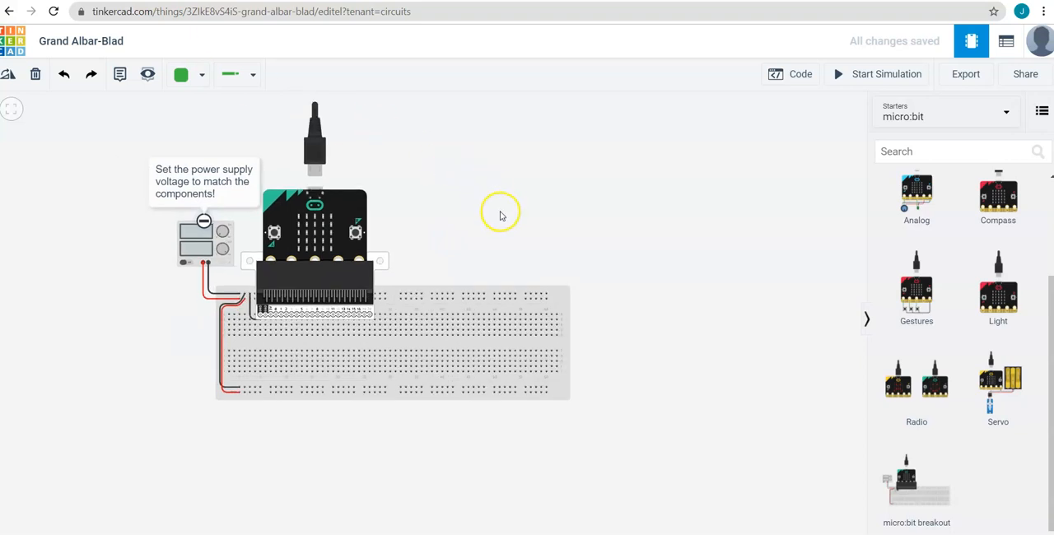
scroll(491, 217, down, 2)
scroll(491, 218, up, 1)
Delete the power supply note and the power supply with its wires
drag(491, 217, 569, 220)
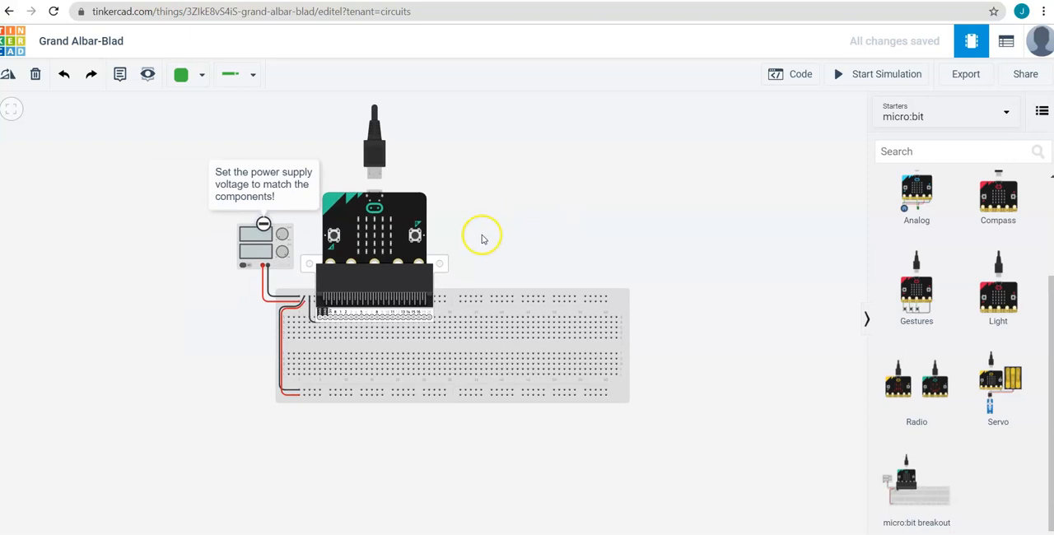
click(278, 200)
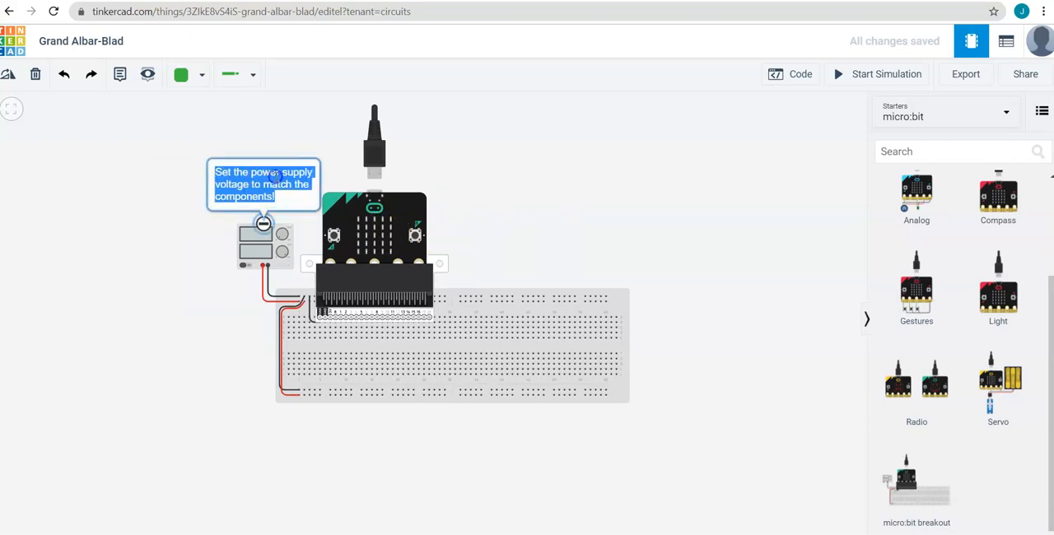
click(280, 159)
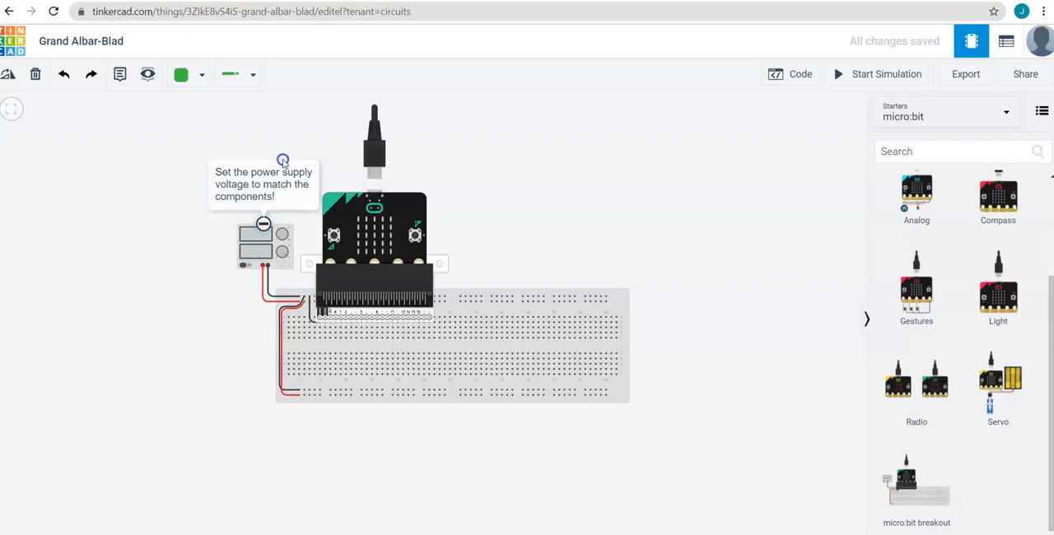
click(283, 160)
key(Delete)
key(Delete)
click(263, 243)
key(Delete)
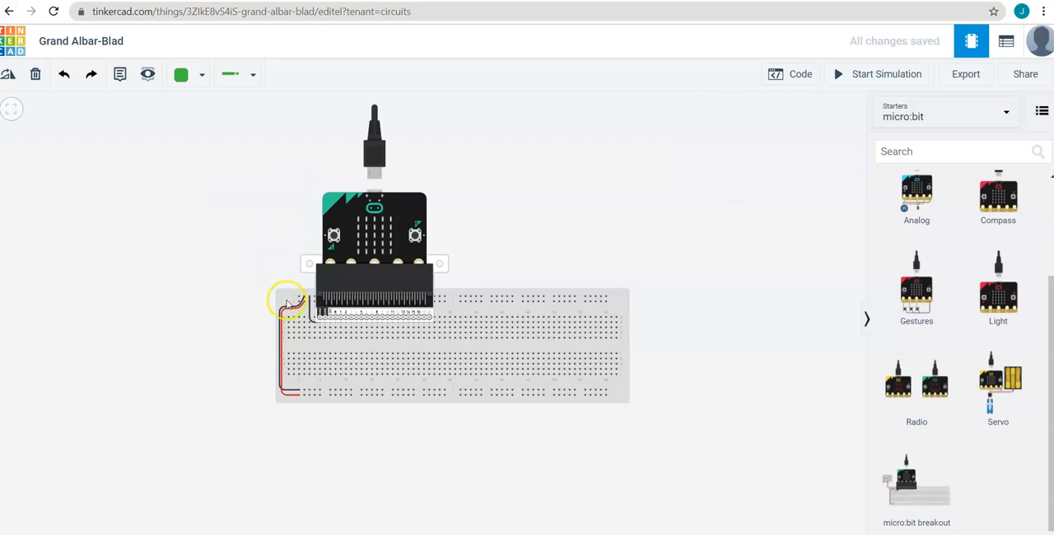
scroll(289, 301, up, 2)
scroll(289, 300, up, 2)
Move the micro:bit to the breadboard's left and delete the leftover red and black wires
mouse_move(322, 309)
mouse_down()
mouse_move(205, 243)
mouse_move(148, 242)
mouse_up()
click(271, 310)
key(Delete)
click(303, 310)
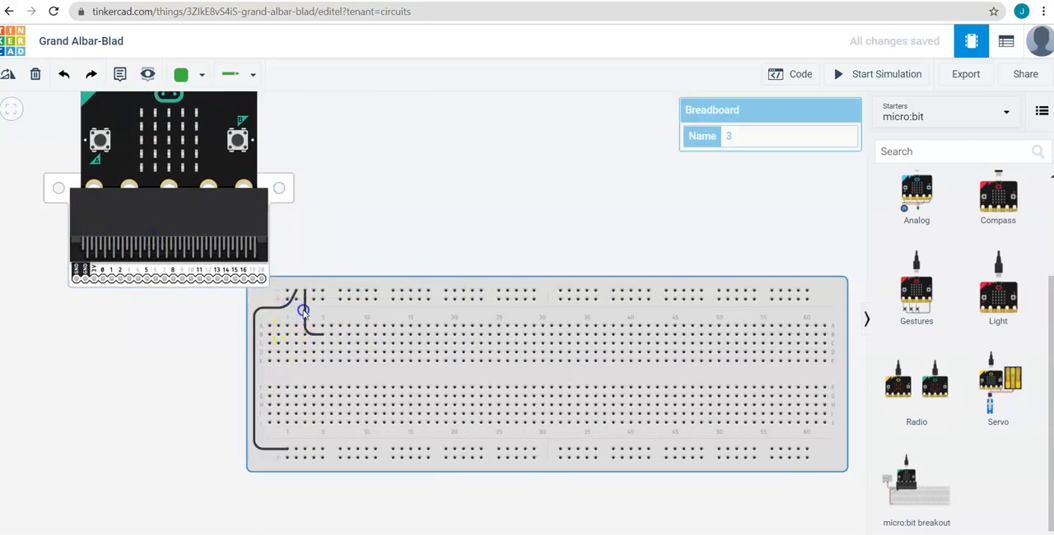
key(Delete)
click(272, 334)
key(Delete)
scroll(494, 231, down, 2)
drag(495, 235, 527, 201)
scroll(478, 202, down, 1)
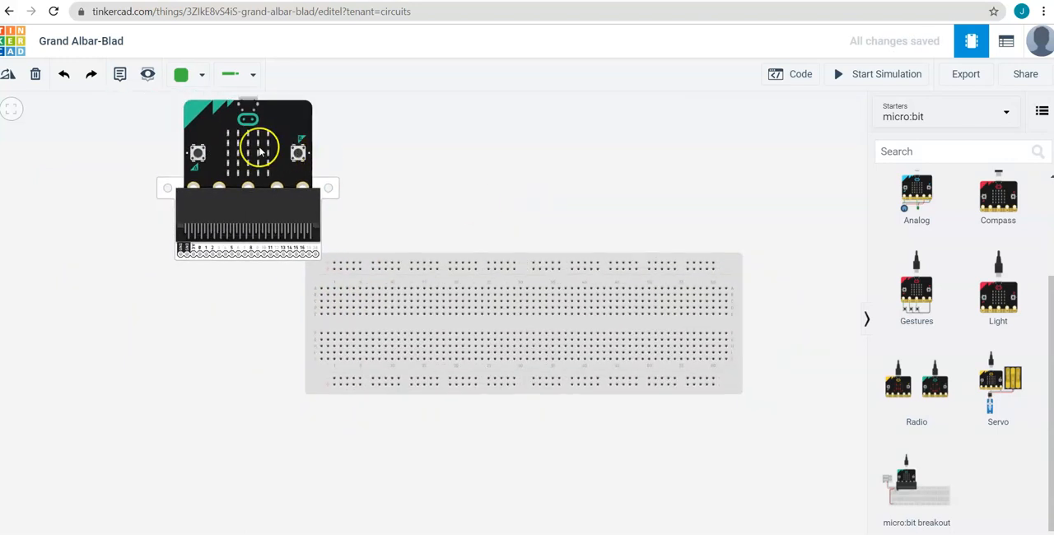
drag(259, 150, 237, 283)
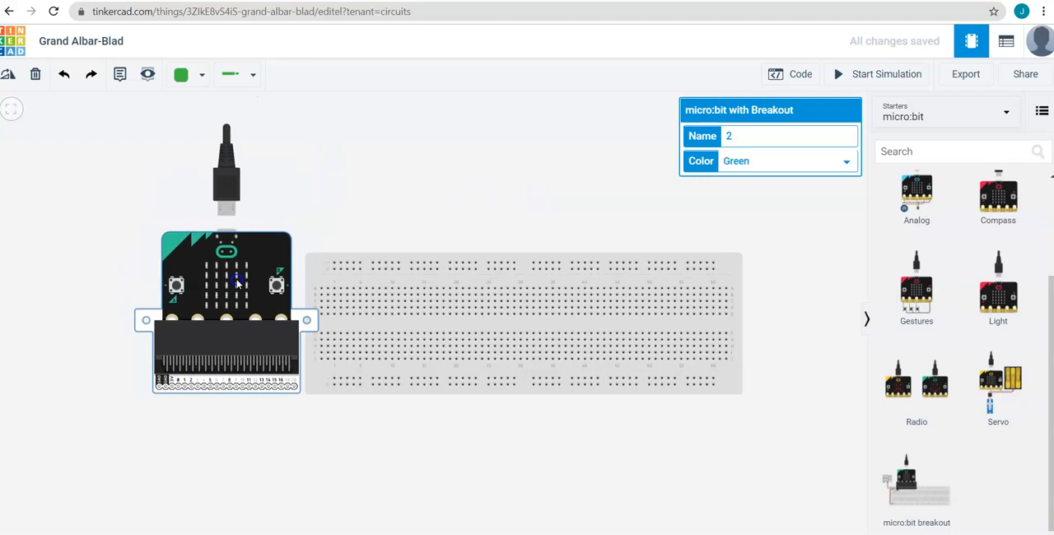
Rotate the micro:bit with two Rotate clicks and push it against the breadboard's left edge
click(11, 76)
click(10, 76)
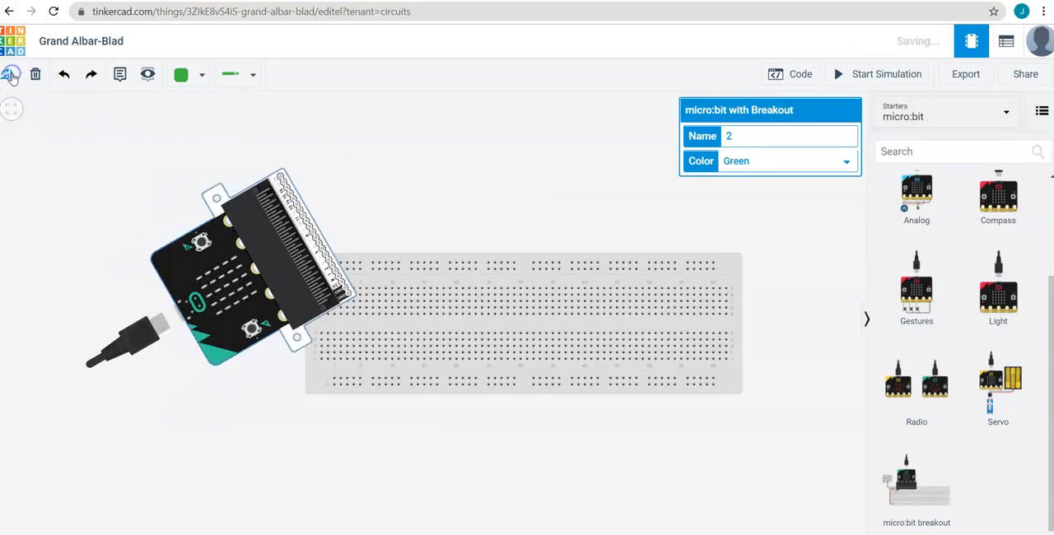
drag(297, 322, 258, 361)
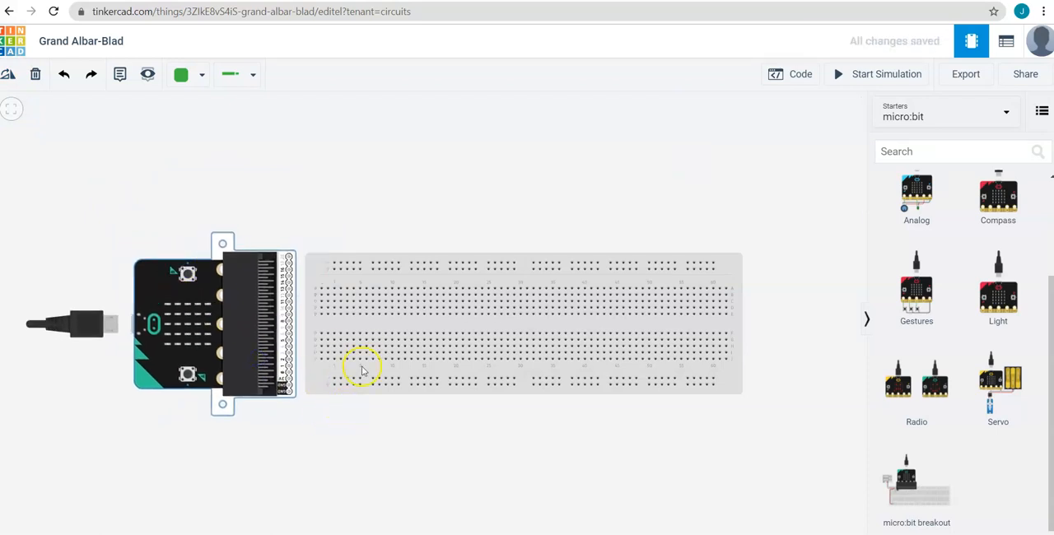
scroll(350, 331, up, 1)
click(425, 436)
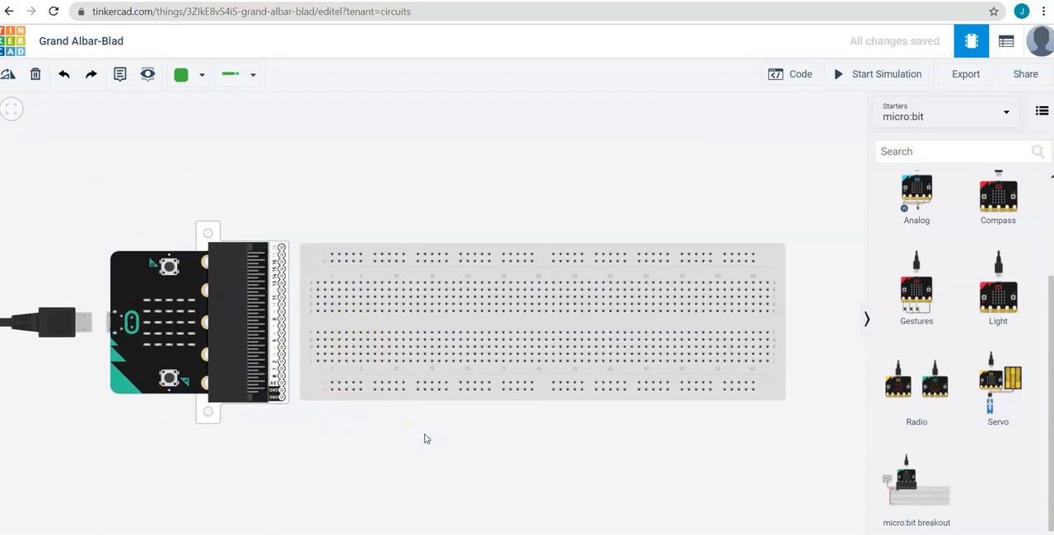
scroll(425, 438, up, 1)
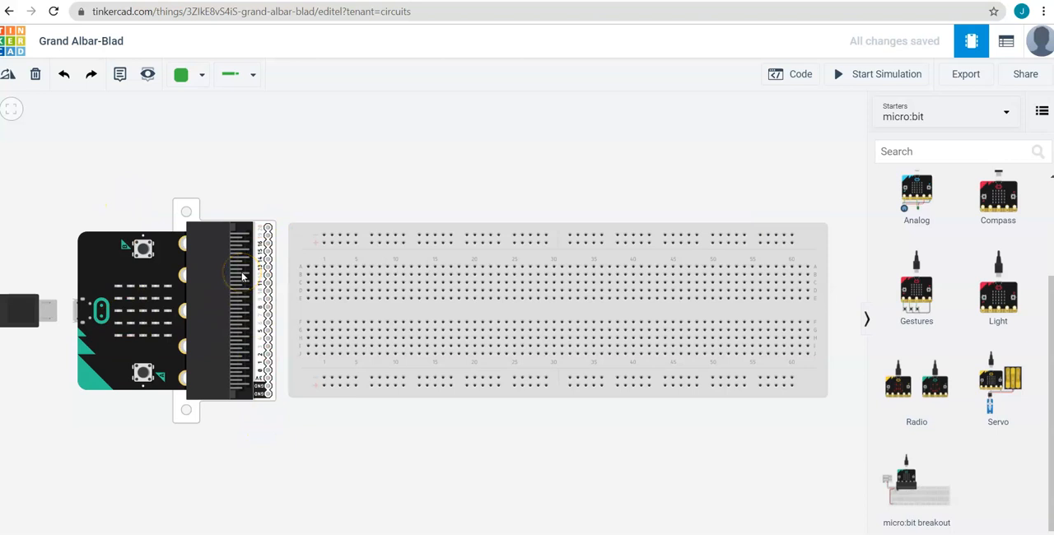
scroll(264, 346, up, 1)
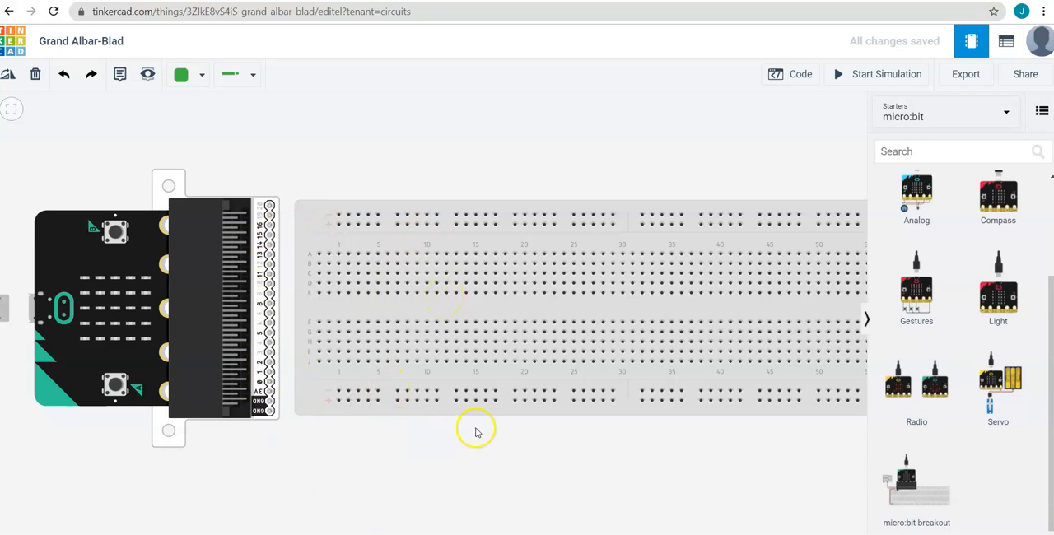
scroll(478, 429, down, 2)
scroll(499, 420, up, 2)
scroll(499, 419, up, 1)
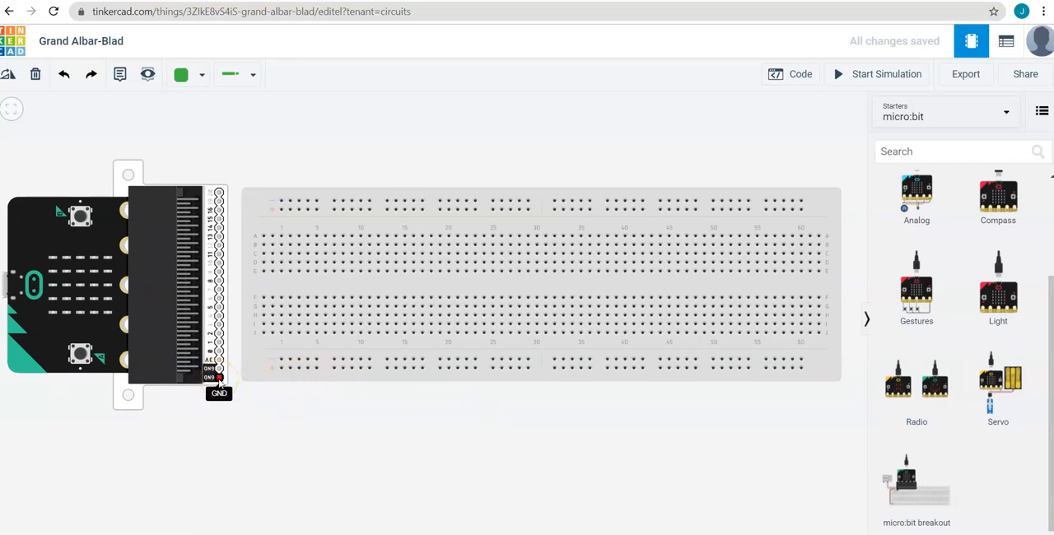
Wire the micro:bit GND pin to the breadboard's bottom rail and colour the wire blue
click(219, 379)
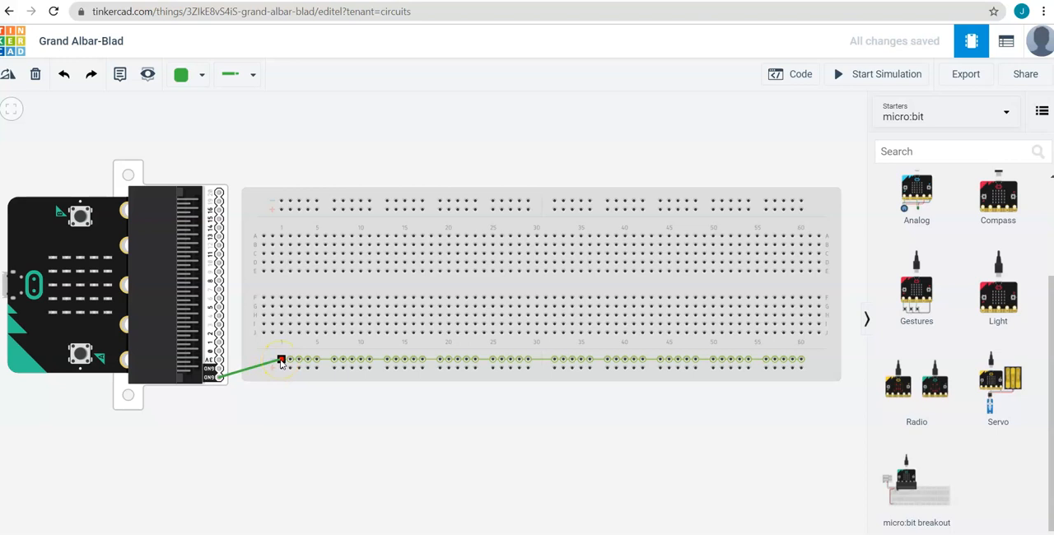
click(282, 361)
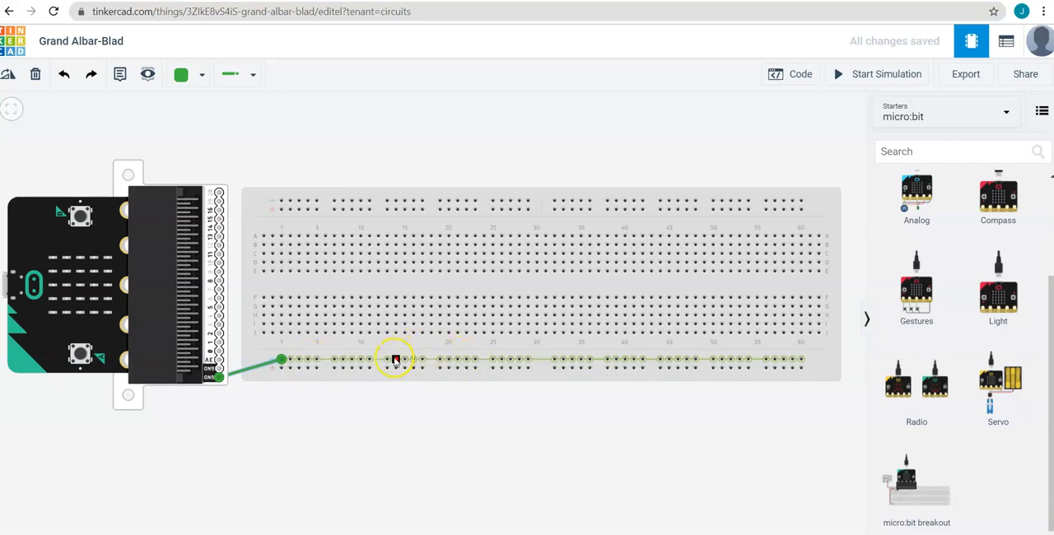
click(219, 375)
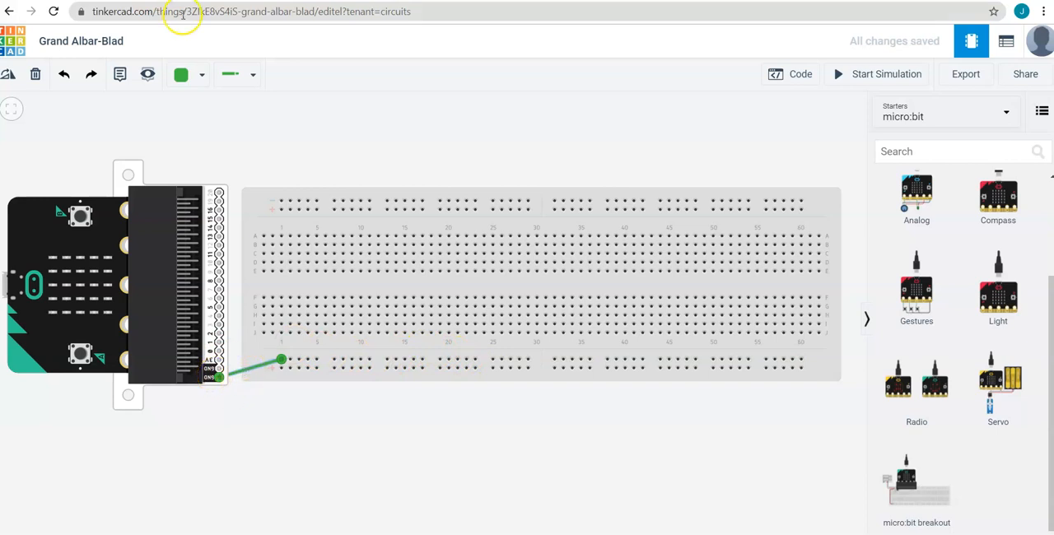
click(201, 74)
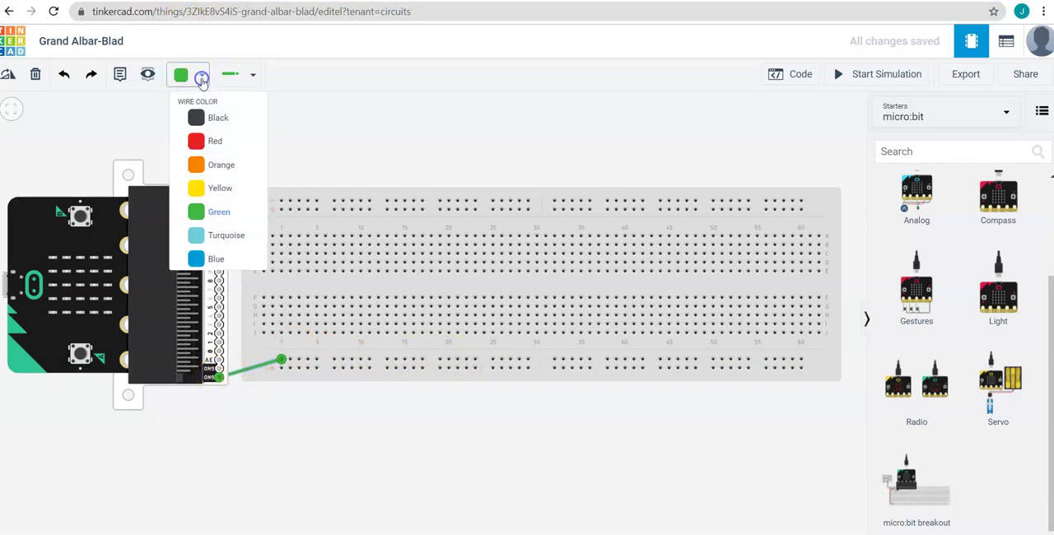
click(225, 261)
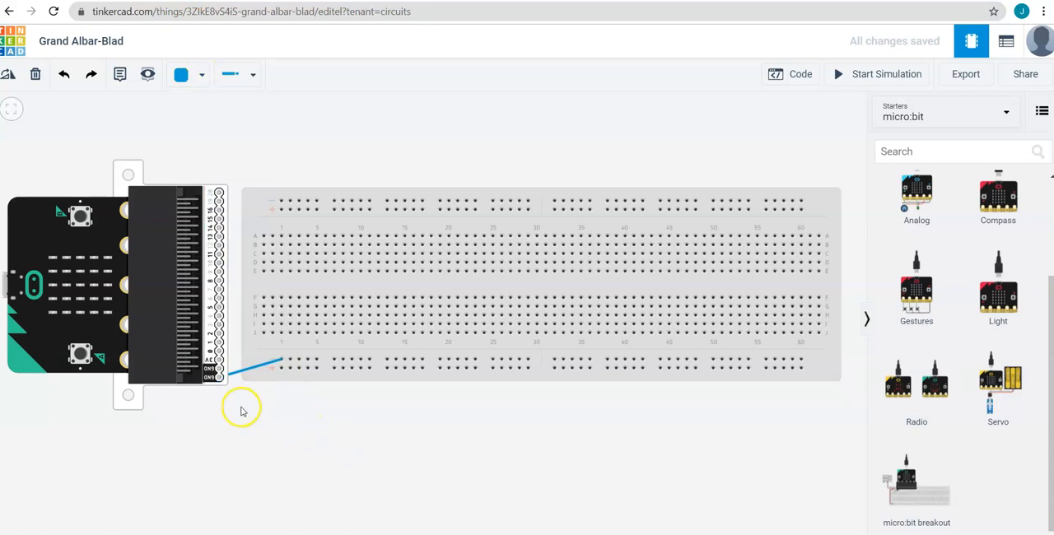
Wire the micro:bit 3.3V pin to the other bottom rail and colour the wire red
click(219, 361)
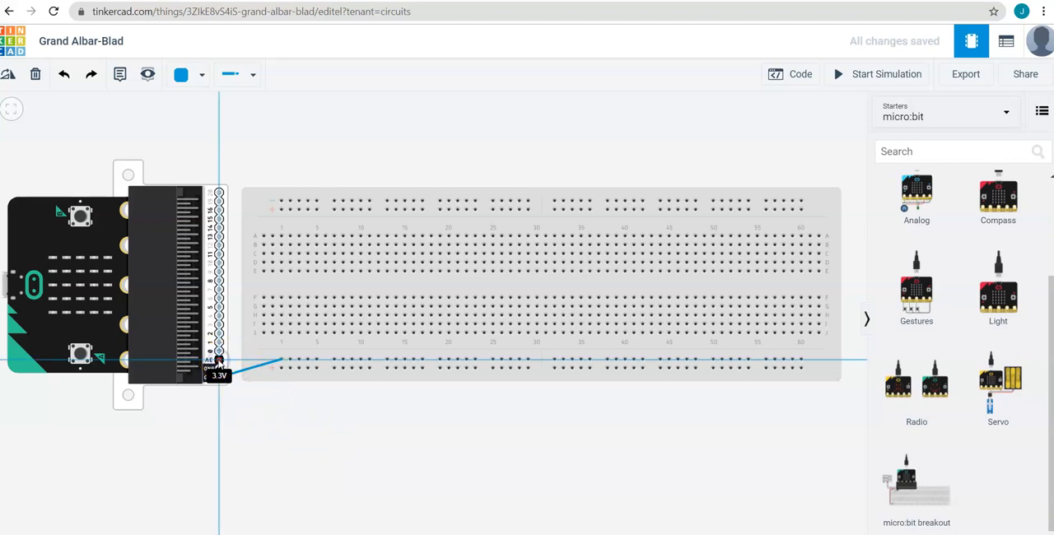
click(282, 367)
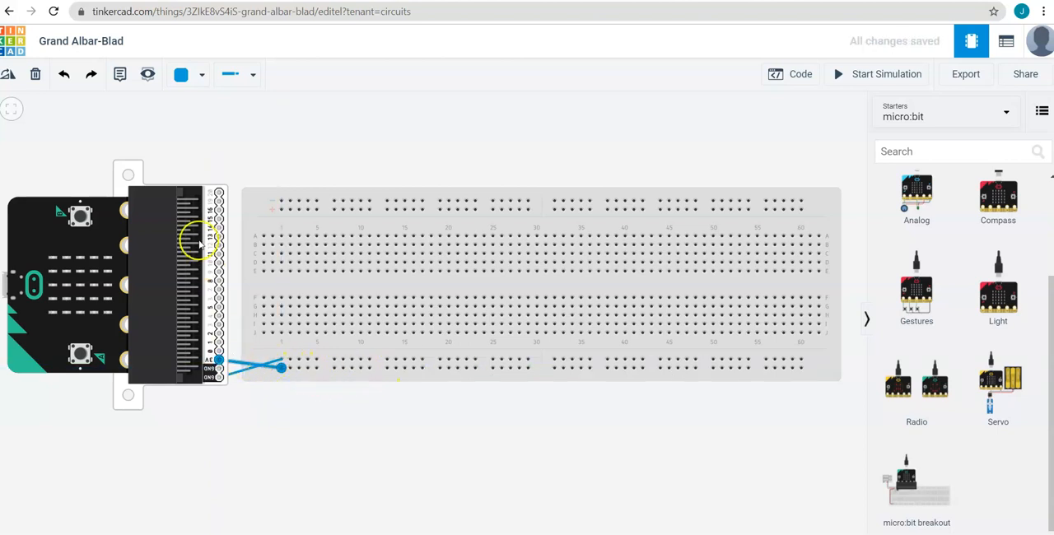
click(181, 74)
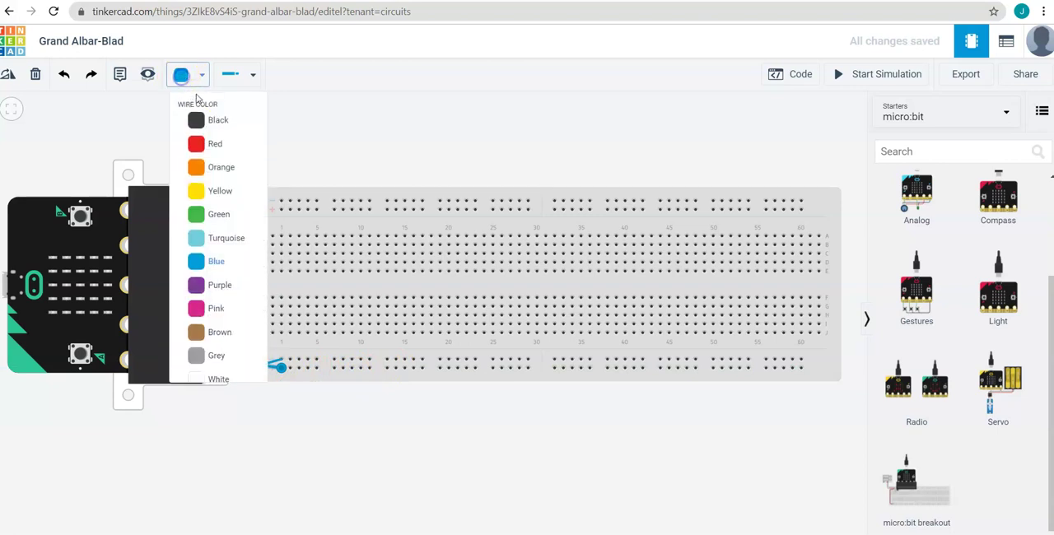
click(212, 146)
click(424, 486)
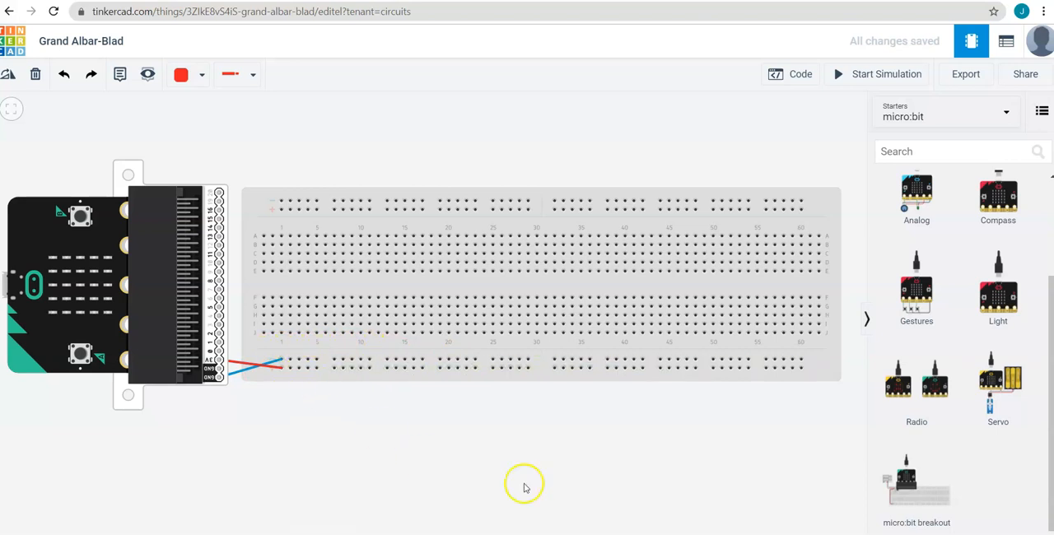
Switch the components library to All and drag a resistor onto the canvas above the breadboard
click(1008, 112)
click(1010, 112)
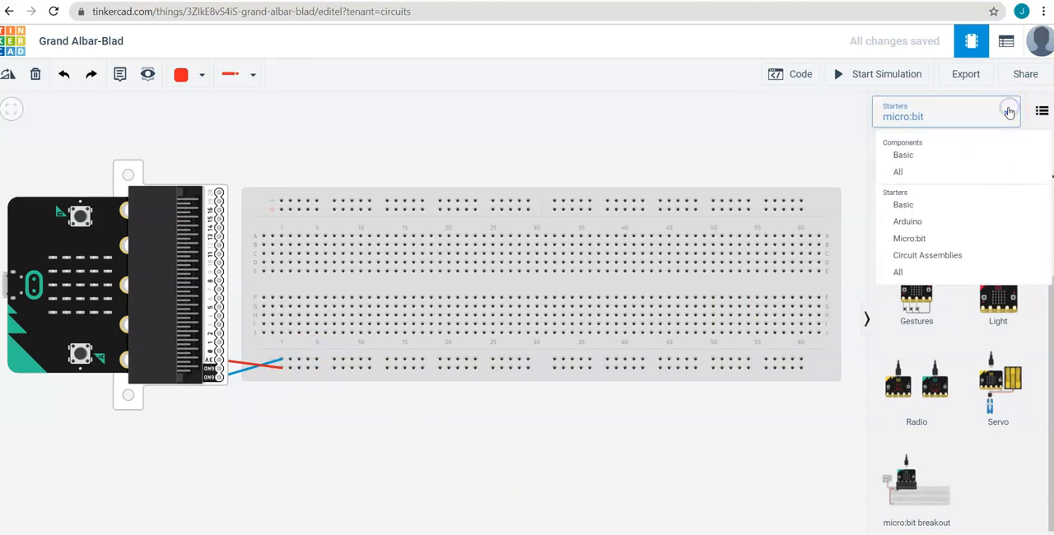
click(899, 172)
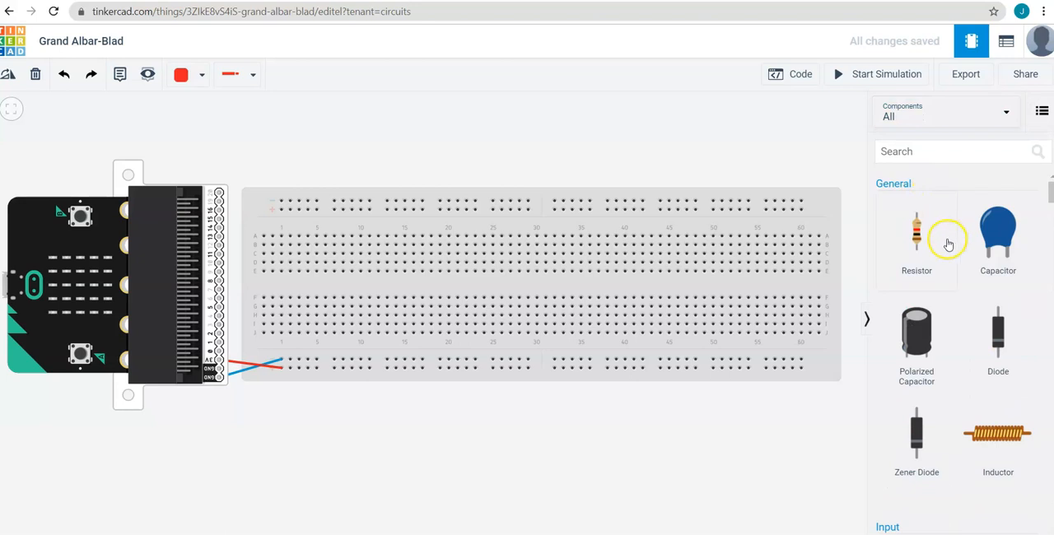
drag(918, 237, 561, 132)
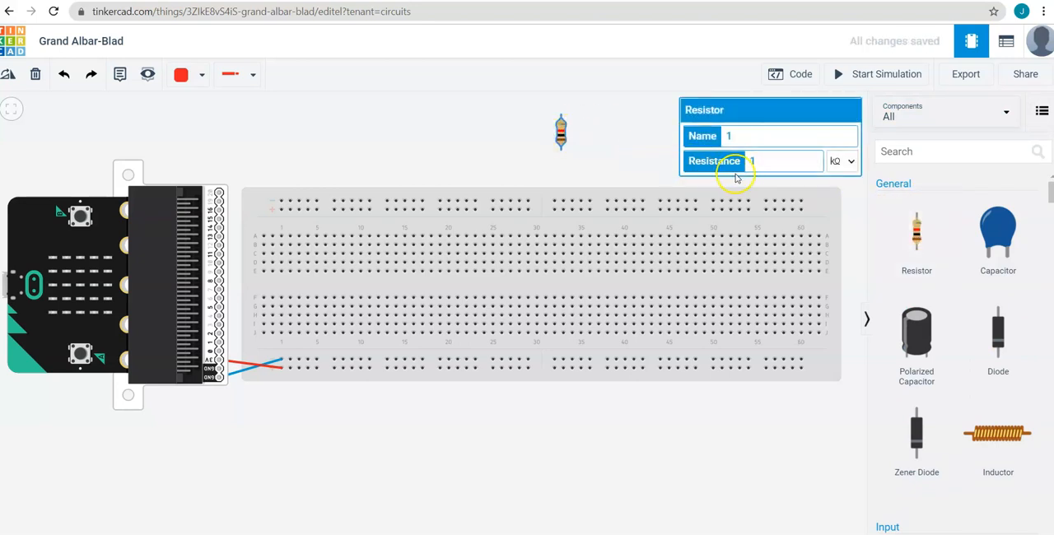
Set the resistor's resistance to 47 with unit Ω in its inspector
double_click(759, 163)
text(47)
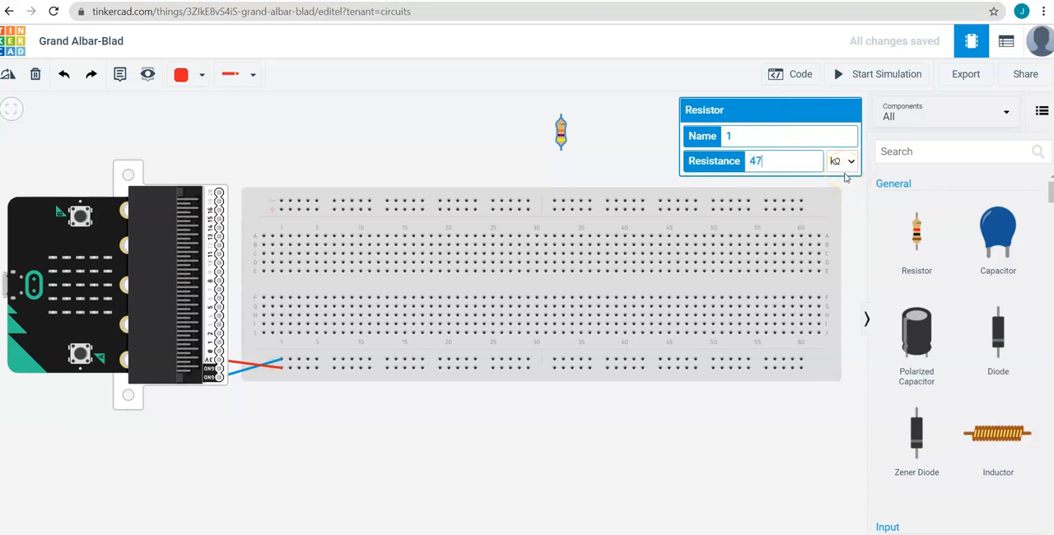
click(843, 162)
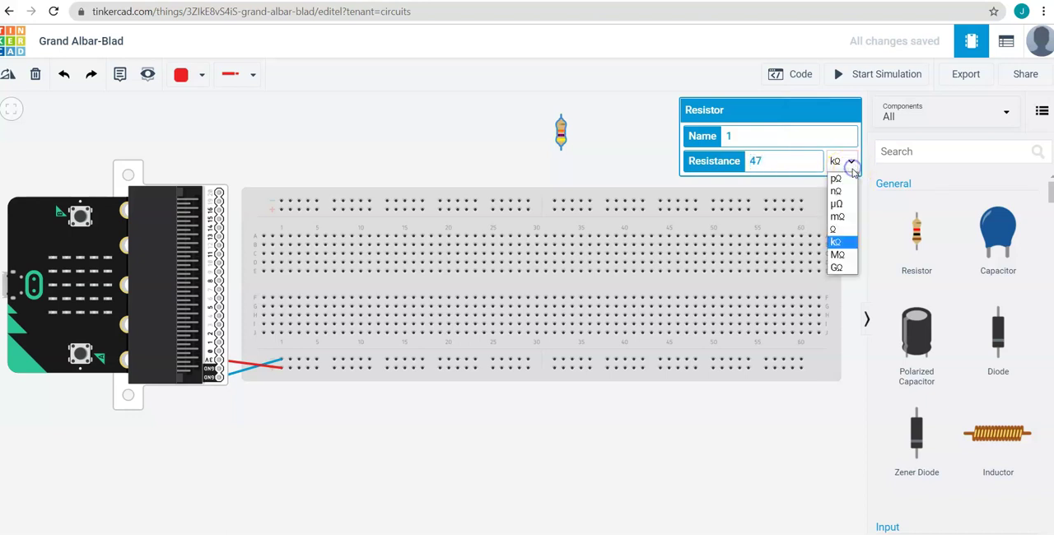
click(836, 231)
click(630, 154)
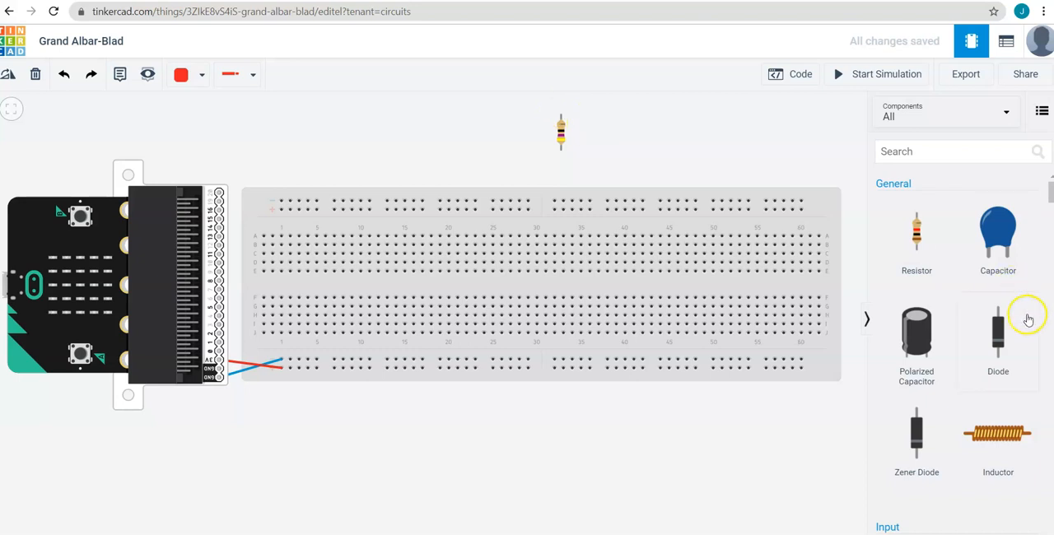
scroll(1027, 320, down, 4)
scroll(1021, 321, down, 4)
scroll(1013, 321, down, 4)
scroll(1008, 322, down, 4)
scroll(1008, 322, down, 5)
scroll(1005, 330, up, 2)
scroll(947, 354, up, 1)
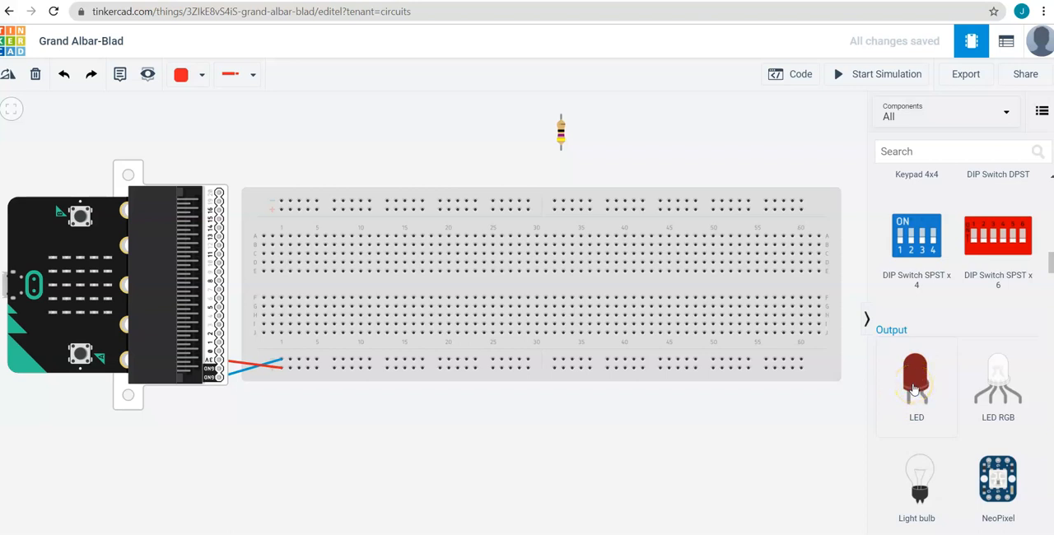
Drag an LED onto the canvas and keep its colour set to Red in the inspector
drag(915, 387, 478, 132)
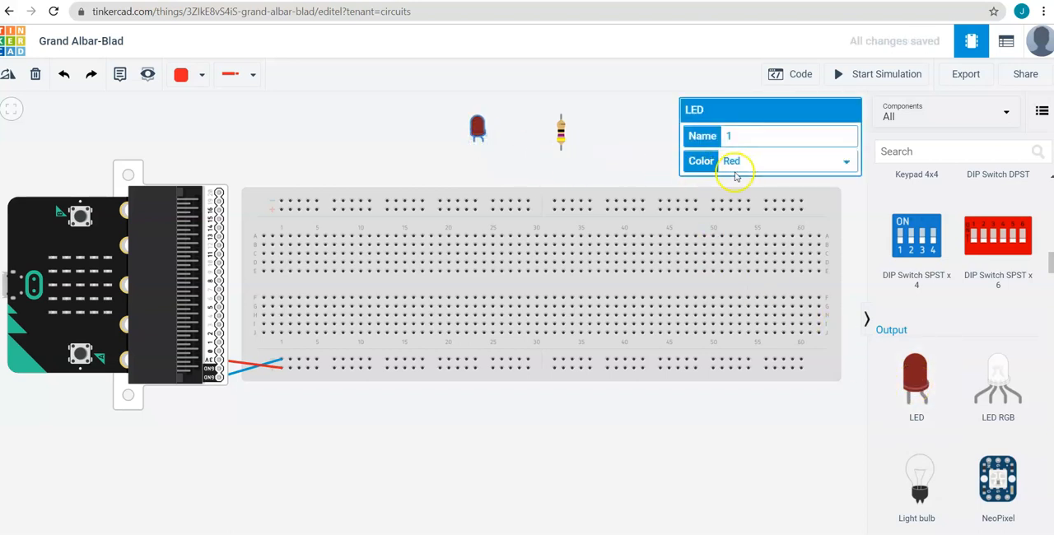
click(840, 162)
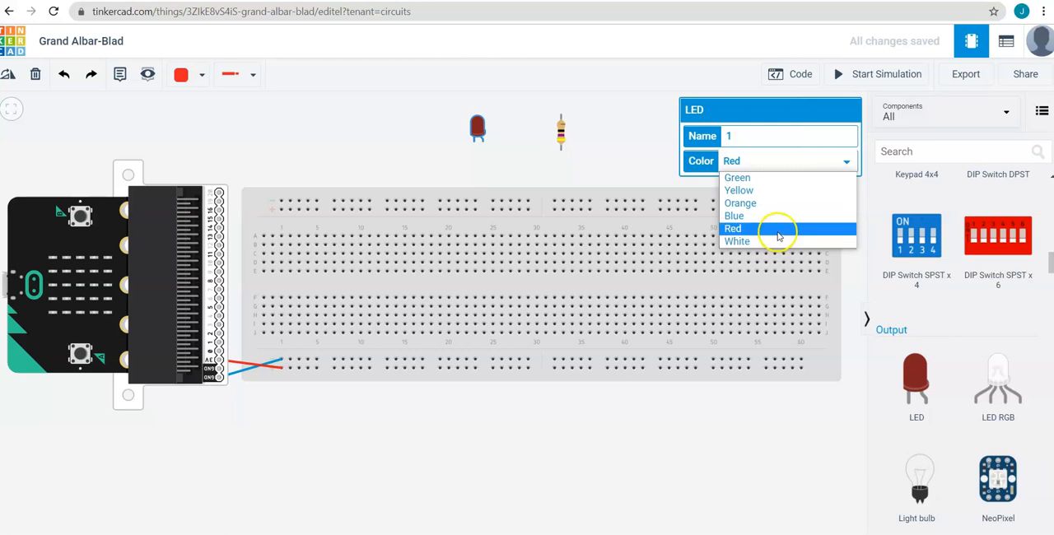
click(778, 229)
click(448, 146)
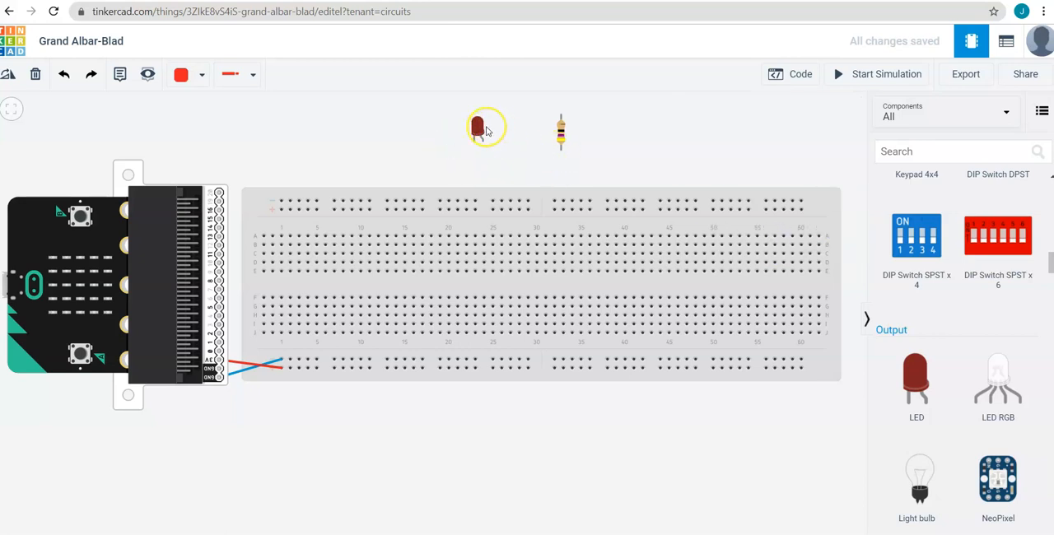
Seat the red LED in the breadboard's lower-left holes and wire its cathode down to the bottom rail
mouse_move(479, 128)
mouse_down()
mouse_move(339, 320)
mouse_move(346, 307)
mouse_up()
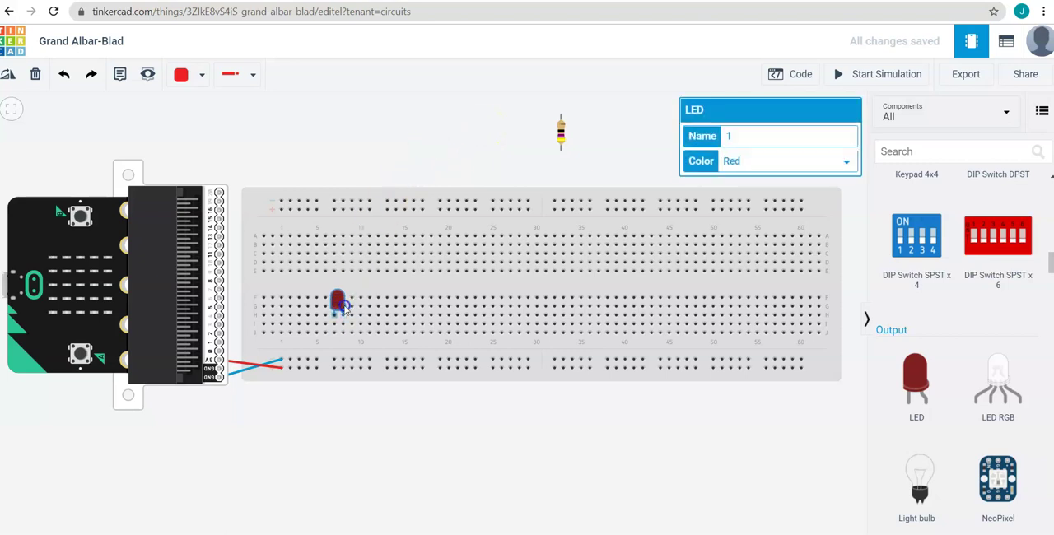
click(414, 116)
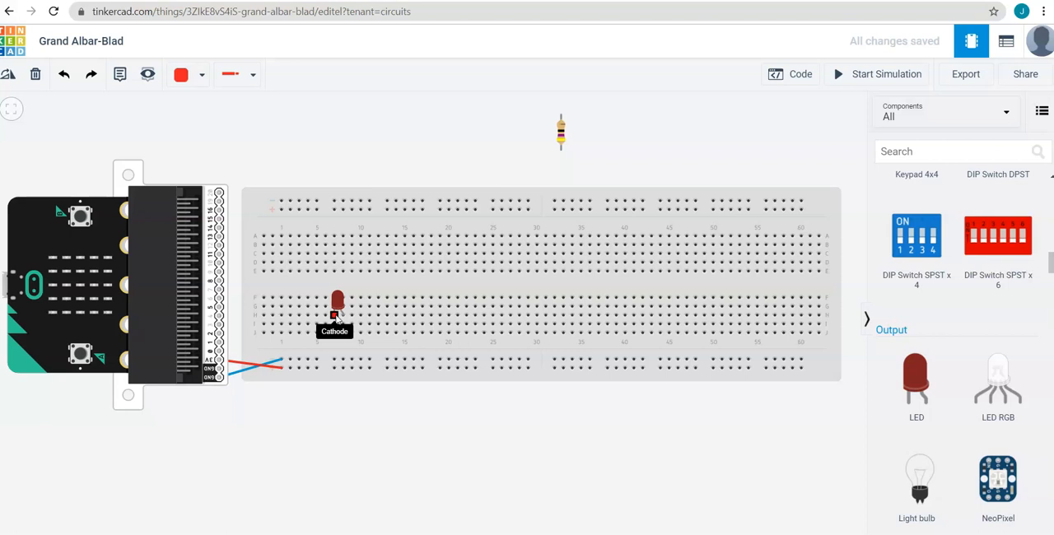
click(310, 329)
drag(262, 362, 290, 362)
click(290, 362)
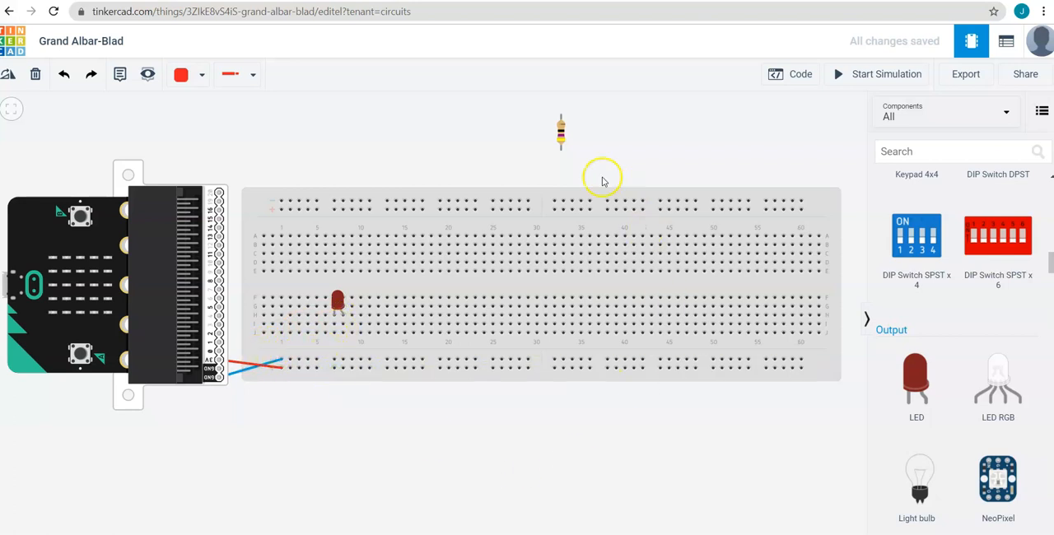
Bring the 47 Ω resistor down into the holes below the LED
drag(561, 133, 343, 344)
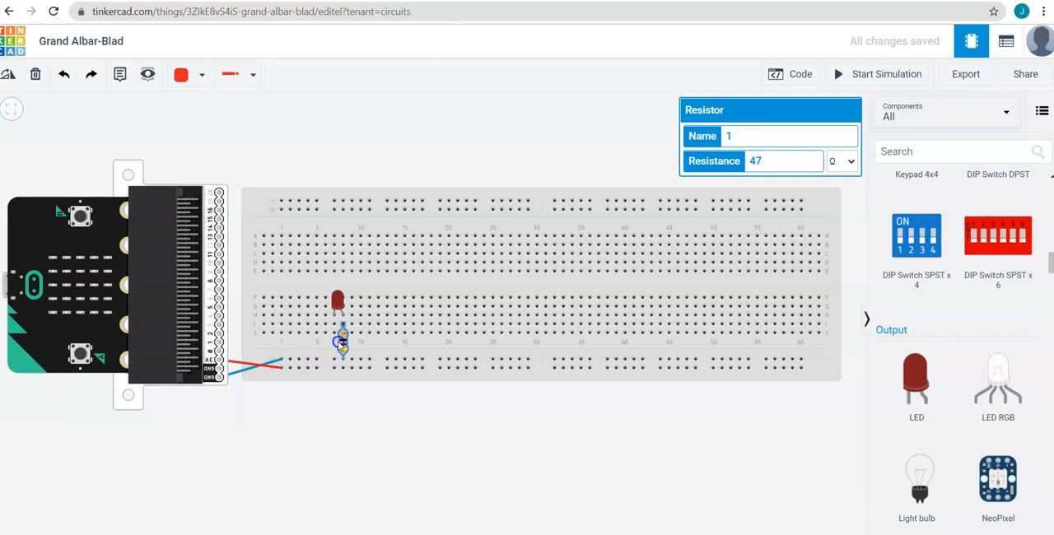
drag(341, 343, 334, 341)
Reattach the blue wire to GND and line the resistor up directly under the LED
drag(272, 362, 222, 378)
click(337, 336)
drag(343, 326, 347, 341)
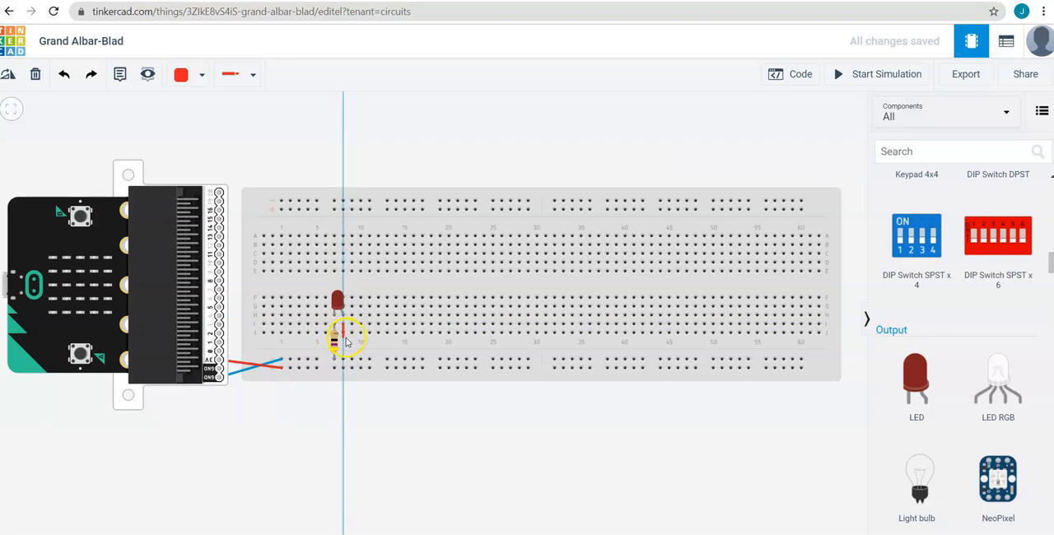
drag(346, 341, 344, 371)
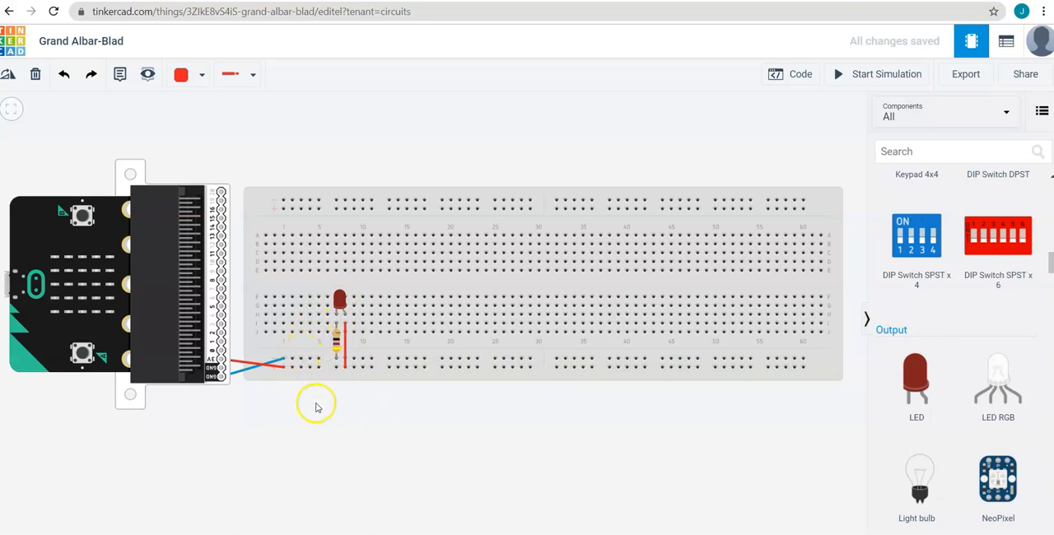
Wire a micro:bit connector pin to the bottom rail, seat the resistor's lower lead in the rail, and fix the wire ends on micro:bit pins
click(221, 361)
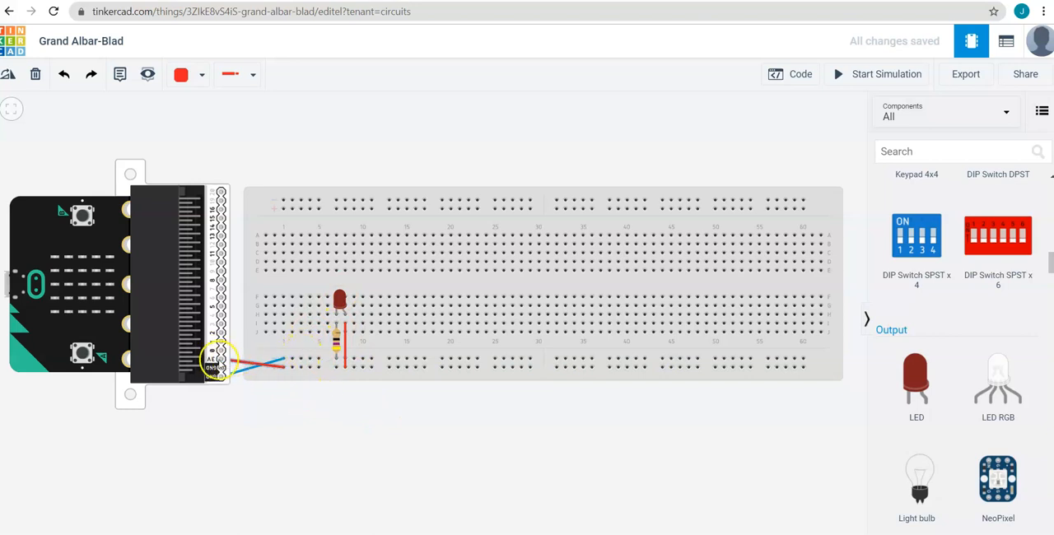
click(301, 368)
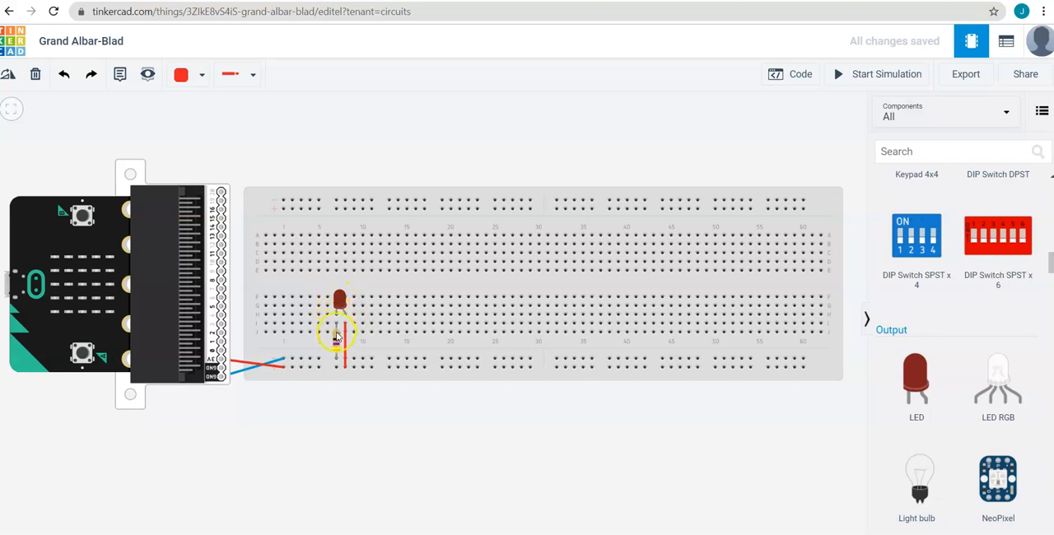
drag(336, 356, 336, 368)
click(336, 366)
mouse_move(250, 367)
mouse_down()
mouse_move(225, 377)
mouse_move(250, 387)
mouse_up()
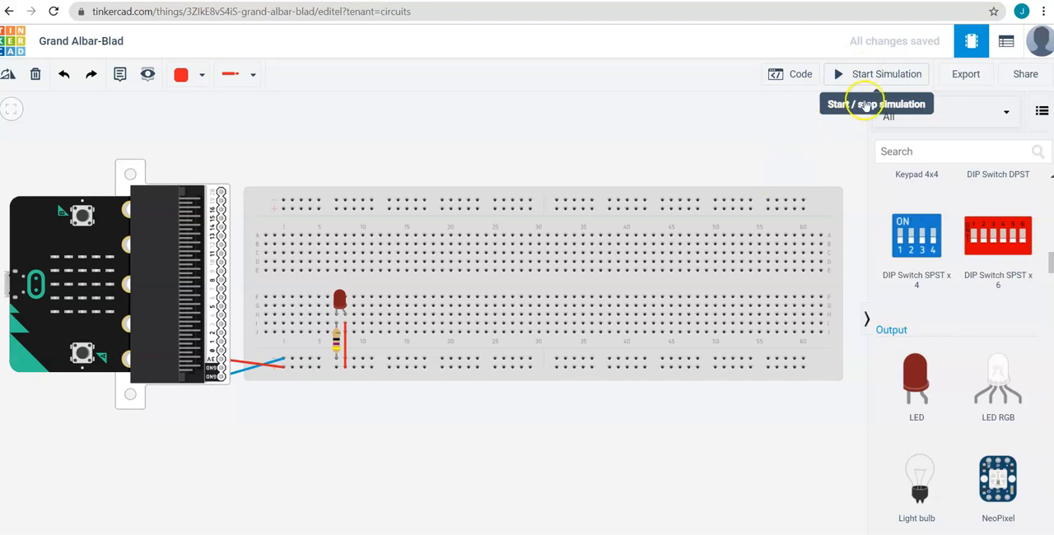
click(877, 74)
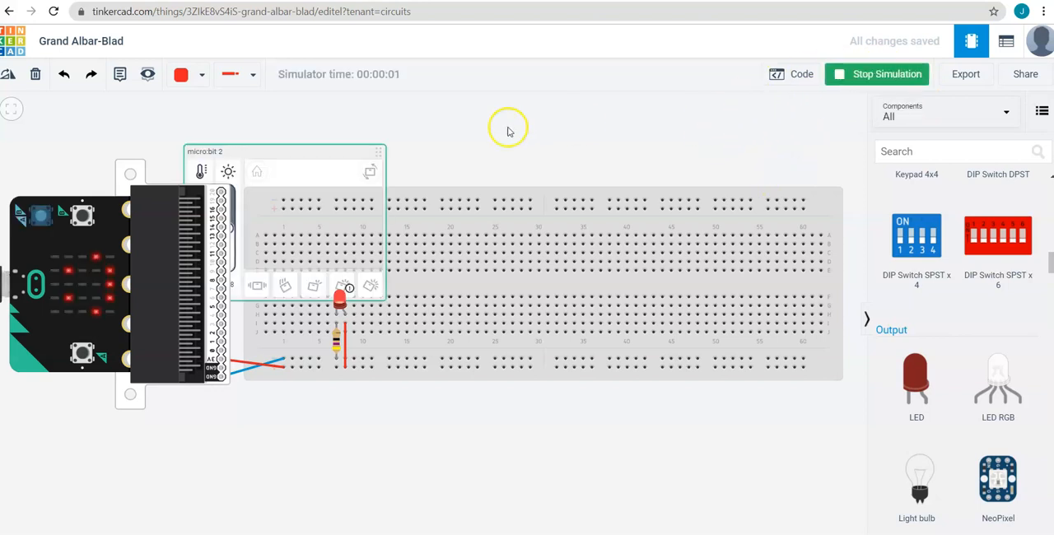
drag(377, 152, 289, 99)
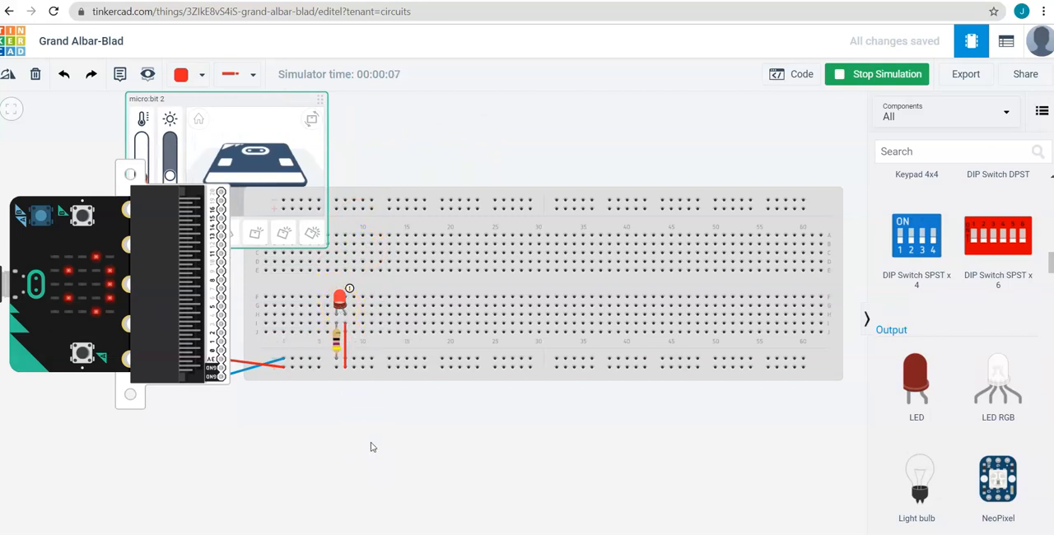
click(879, 73)
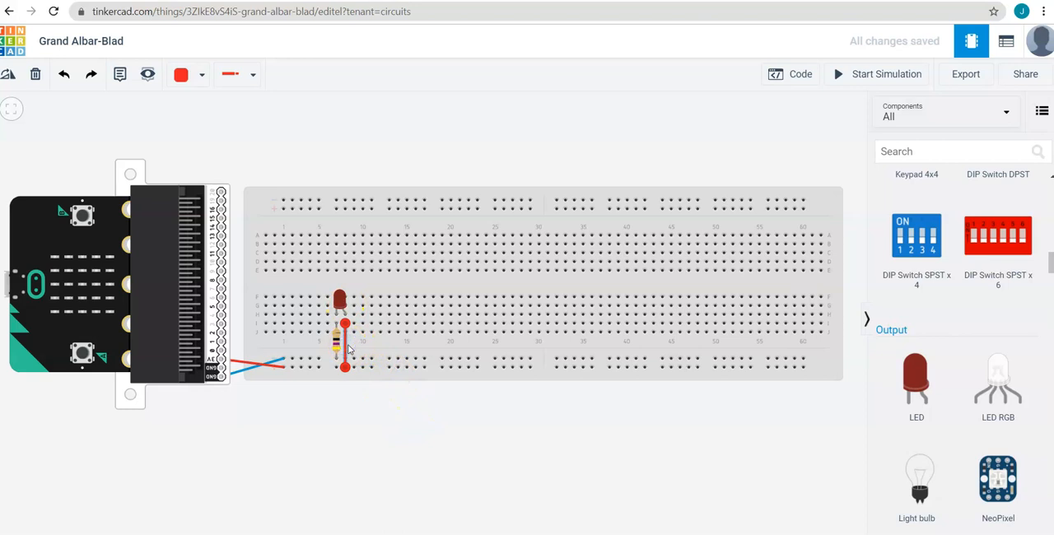
Delete the old red wire and route a new red wire from the LED anode across the breadboard to micro:bit pin 0
key(Delete)
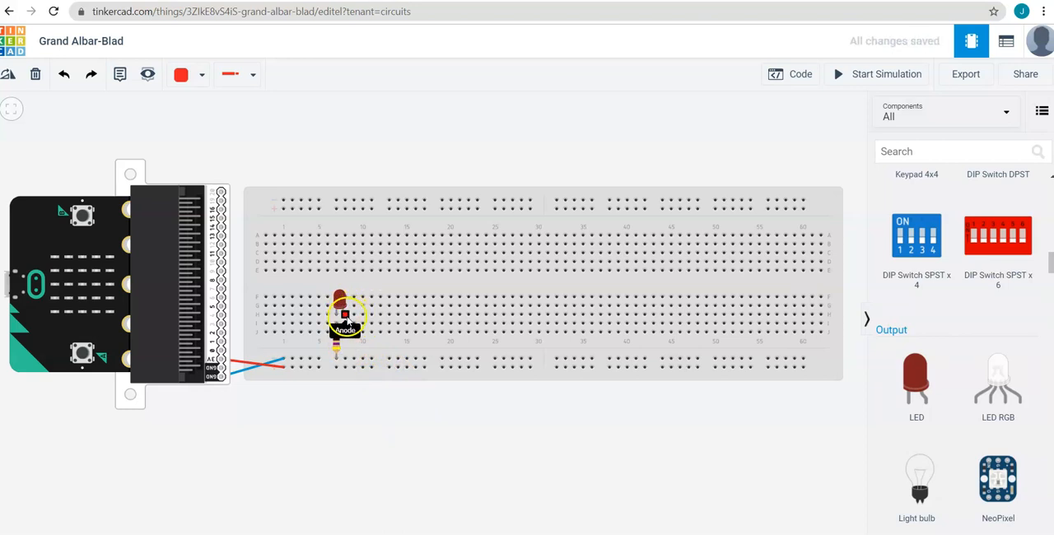
click(347, 317)
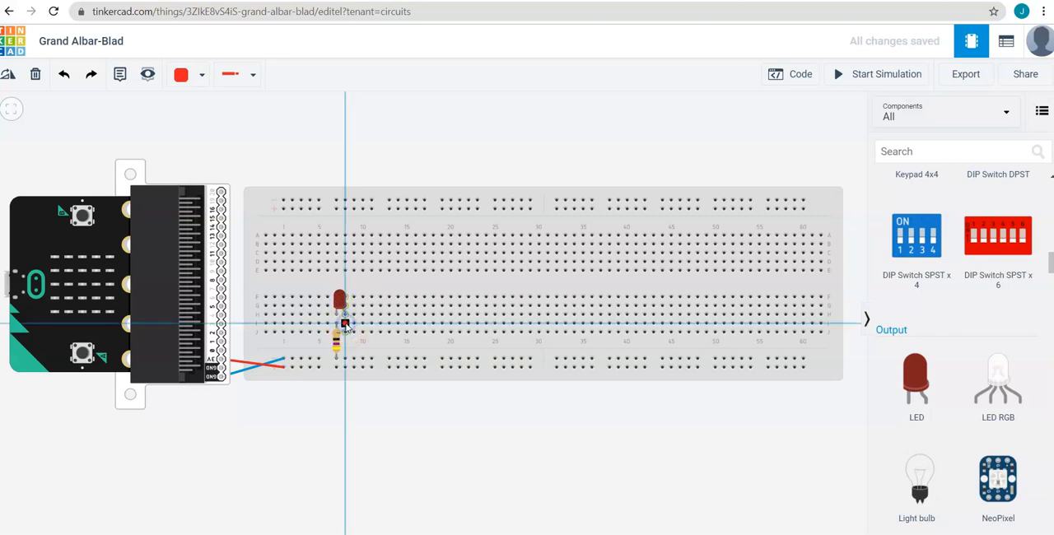
click(254, 304)
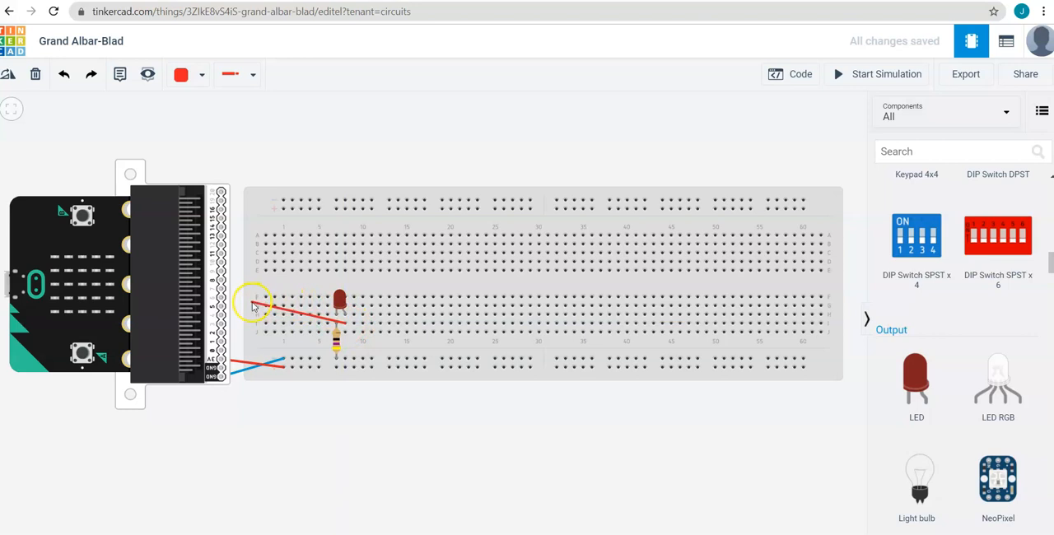
click(221, 351)
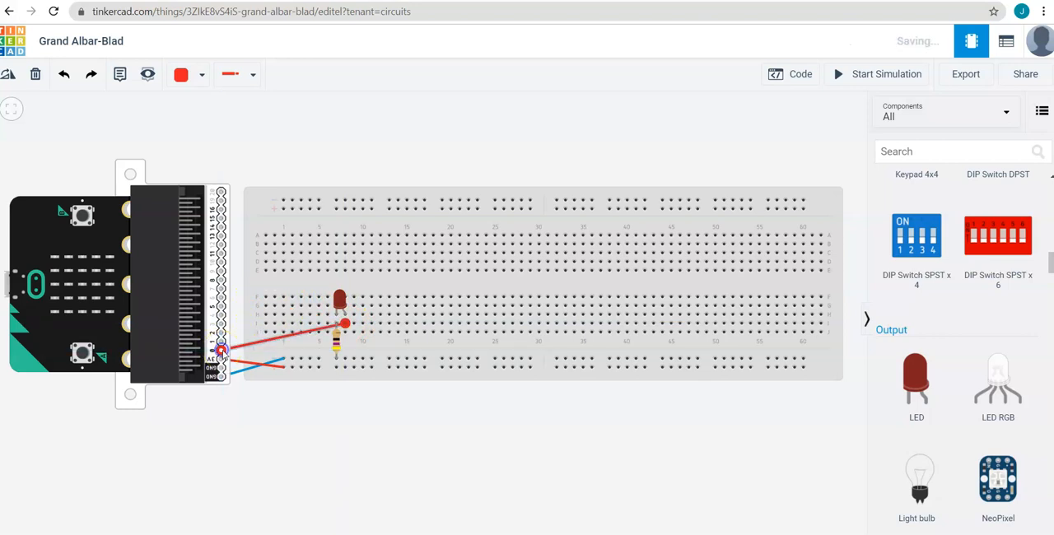
click(331, 424)
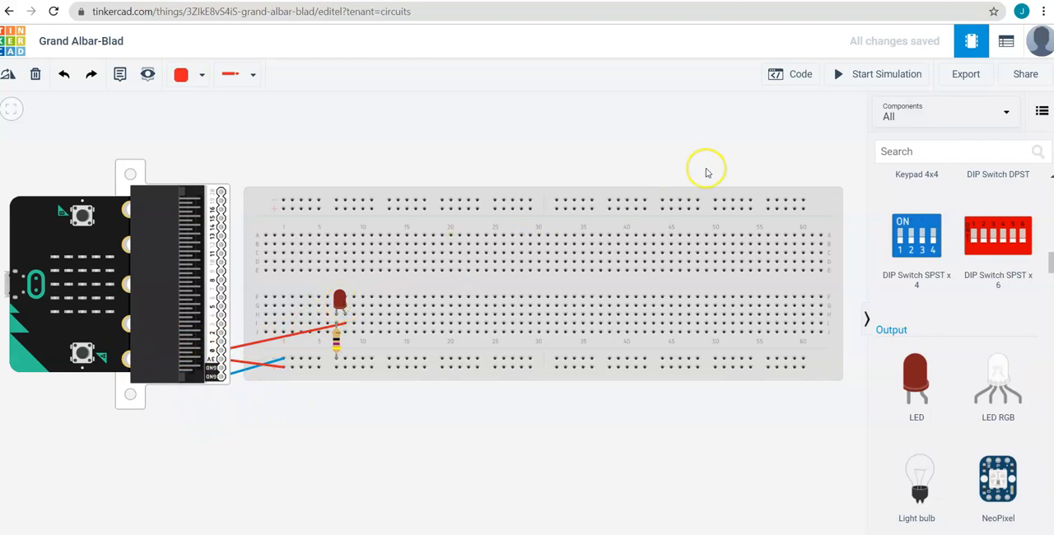
Enter the block code workspace, keep the forever block and discard the on start block
click(791, 74)
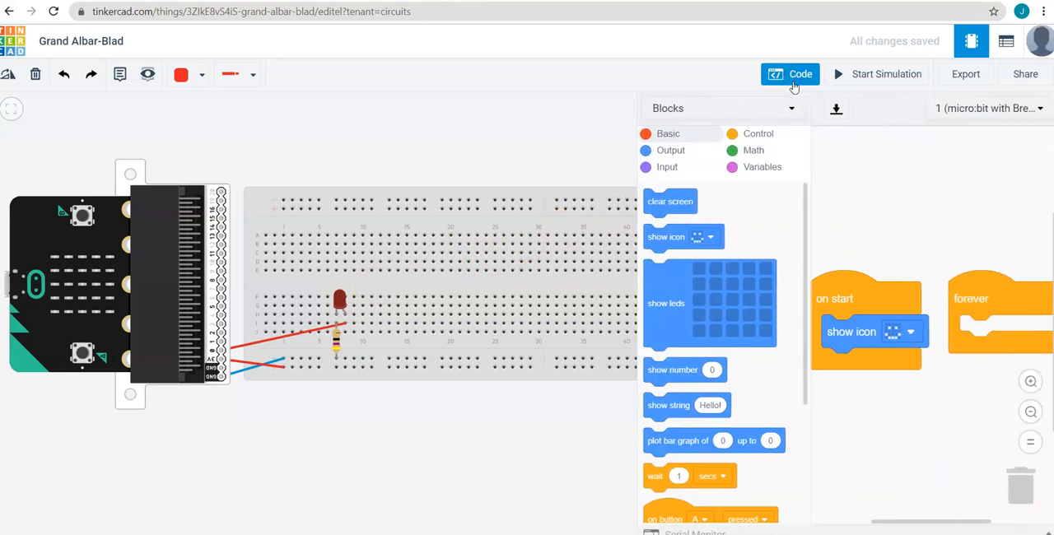
drag(874, 294, 883, 193)
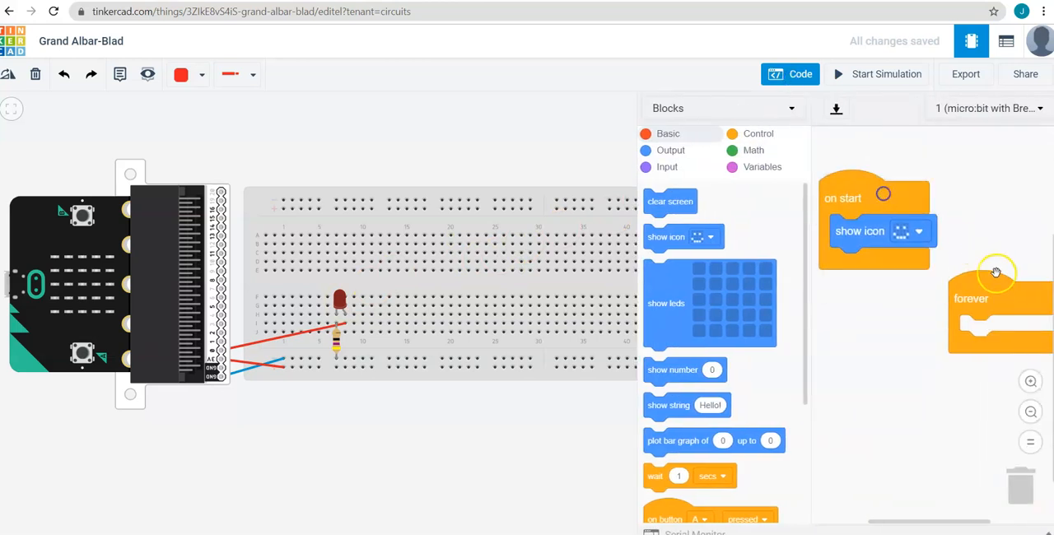
drag(1001, 299, 882, 320)
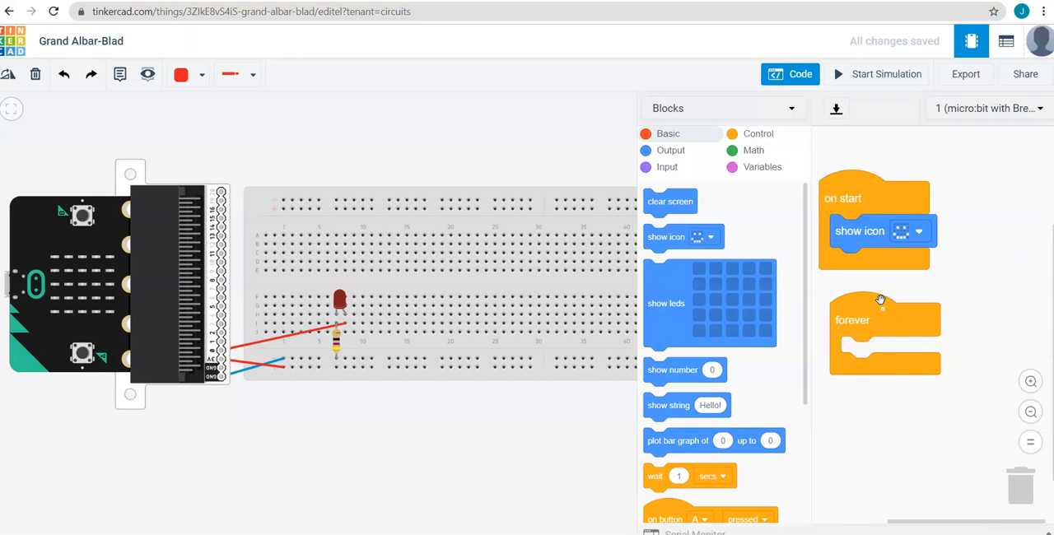
mouse_move(884, 204)
mouse_down()
mouse_move(958, 177)
mouse_move(717, 223)
mouse_up()
drag(906, 346, 914, 193)
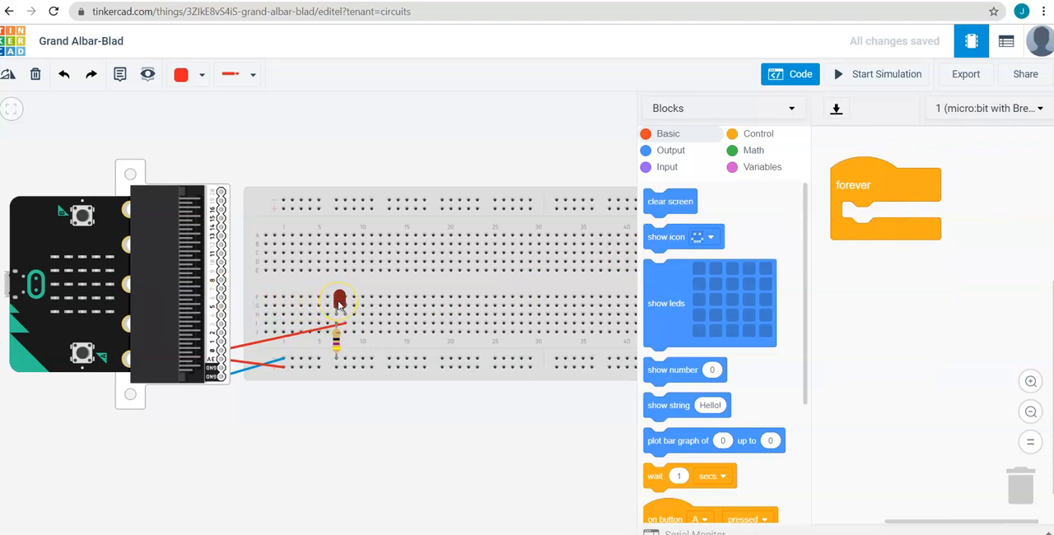
scroll(708, 272, down, 3)
scroll(715, 260, up, 3)
Add a digital write pin P0 to HIGH block from Output inside the forever loop
click(674, 152)
scroll(700, 206, down, 2)
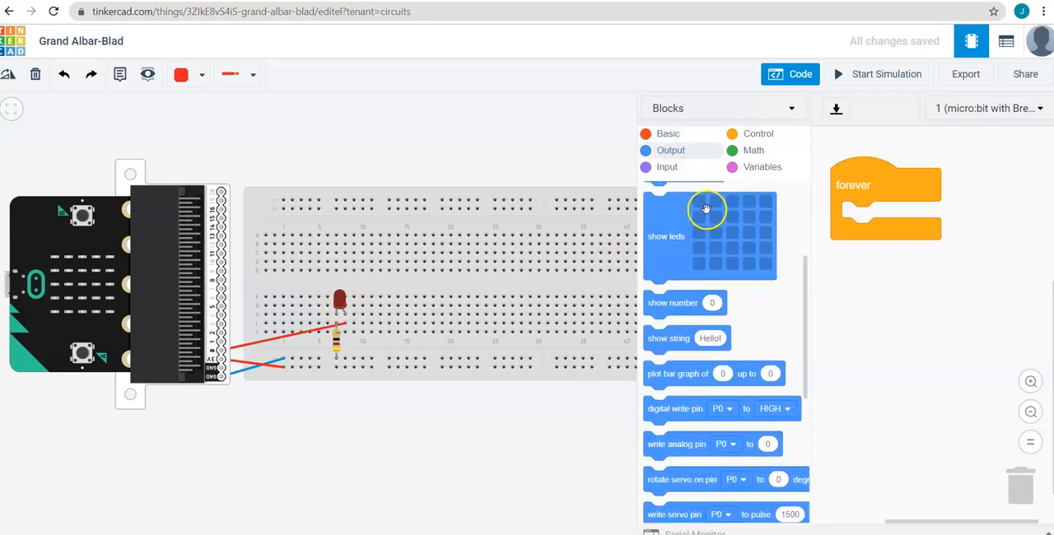
scroll(706, 208, up, 3)
scroll(706, 249, down, 3)
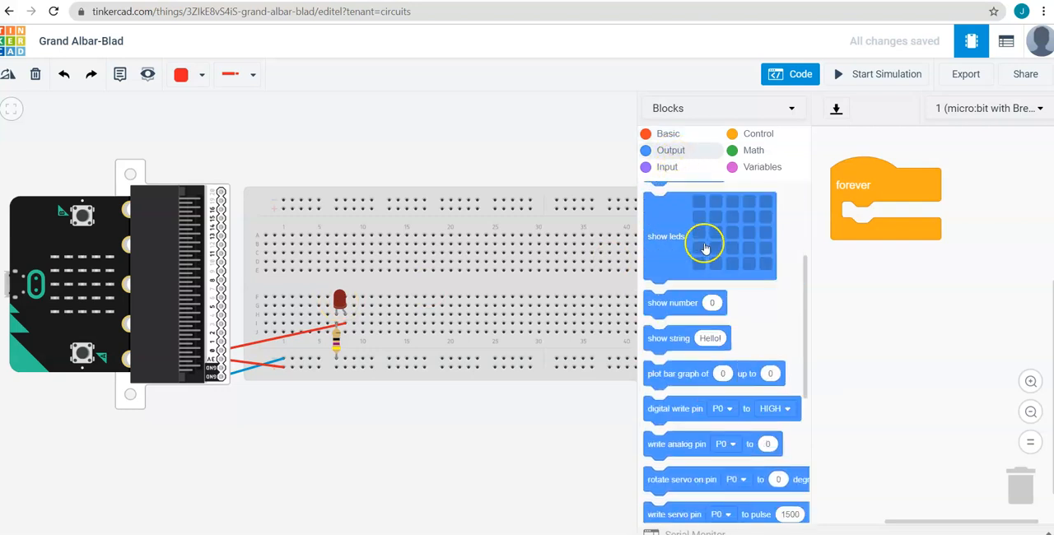
scroll(706, 249, down, 2)
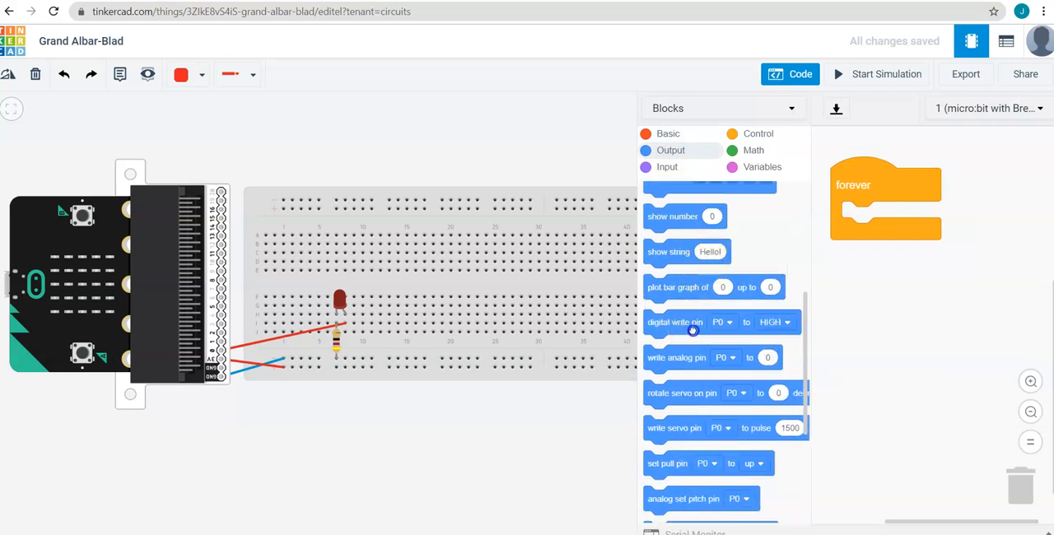
drag(696, 329, 881, 231)
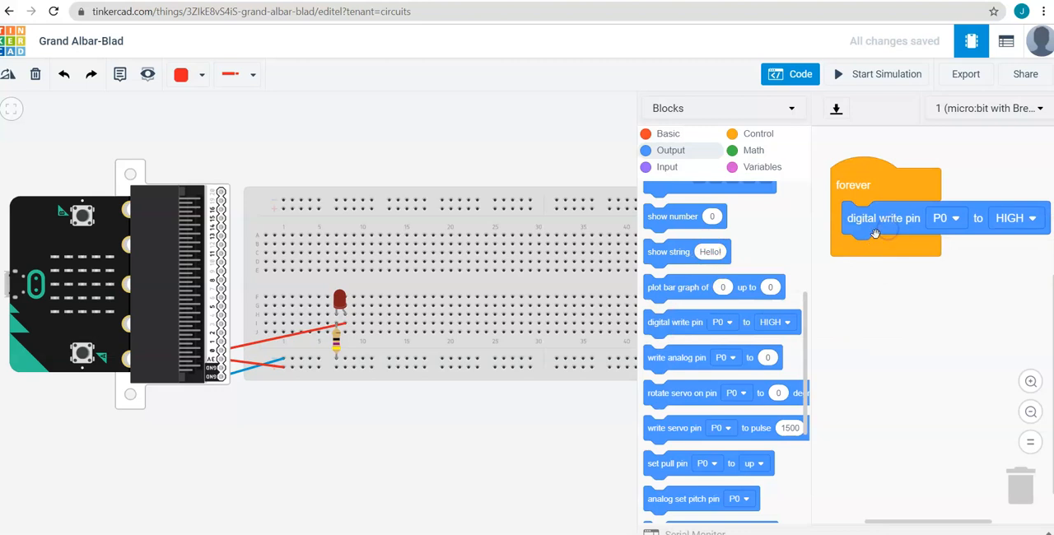
click(871, 221)
click(949, 222)
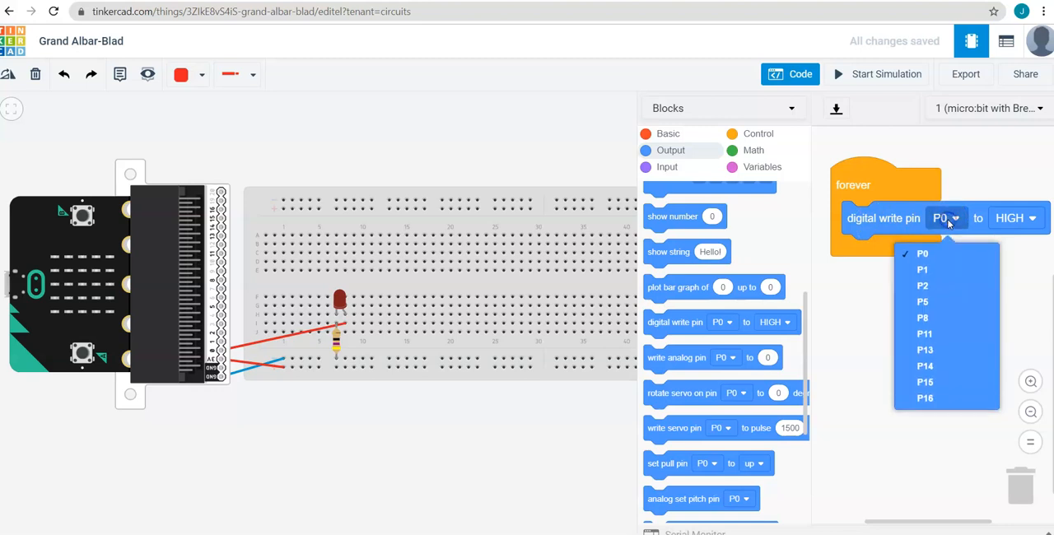
click(930, 255)
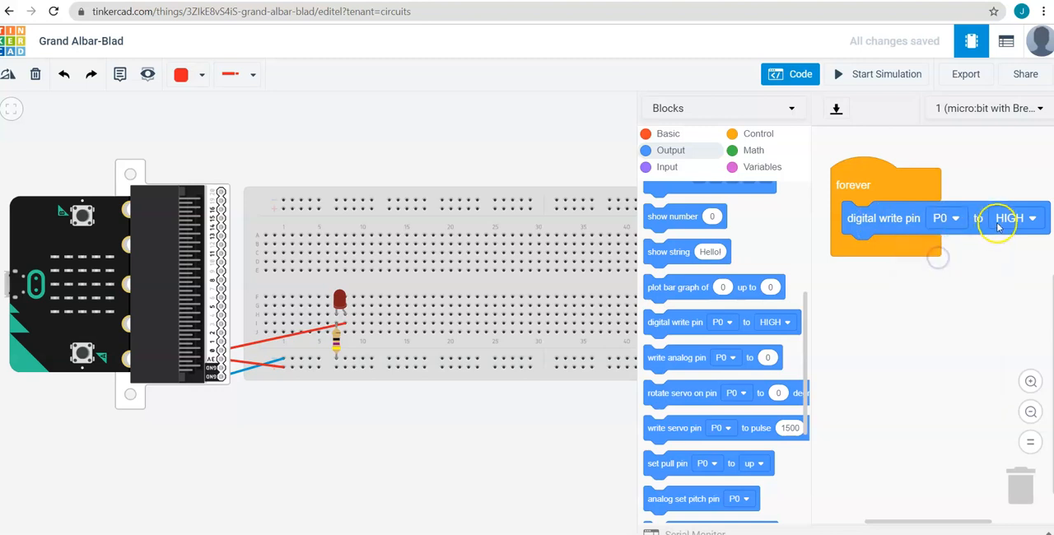
click(1022, 219)
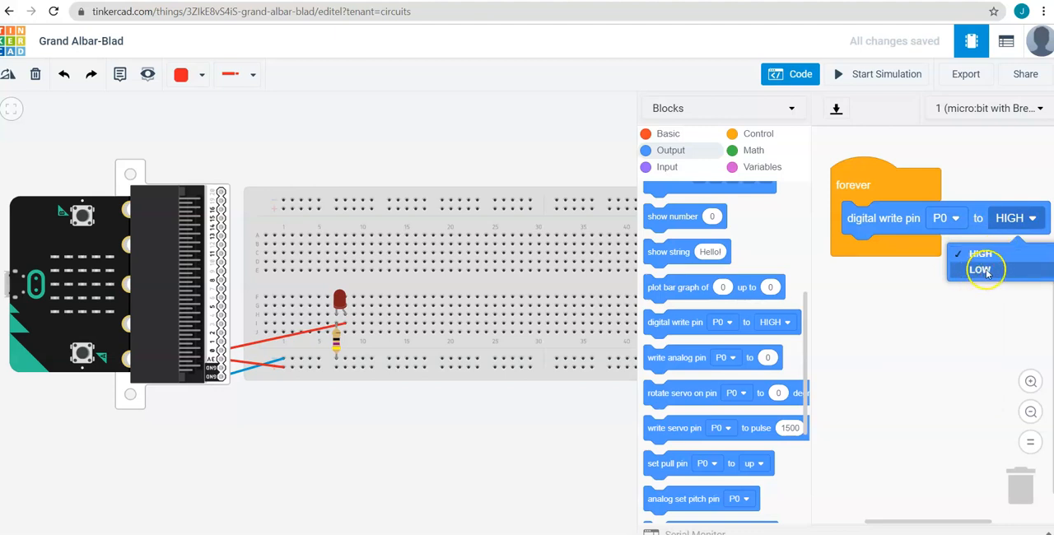
click(980, 255)
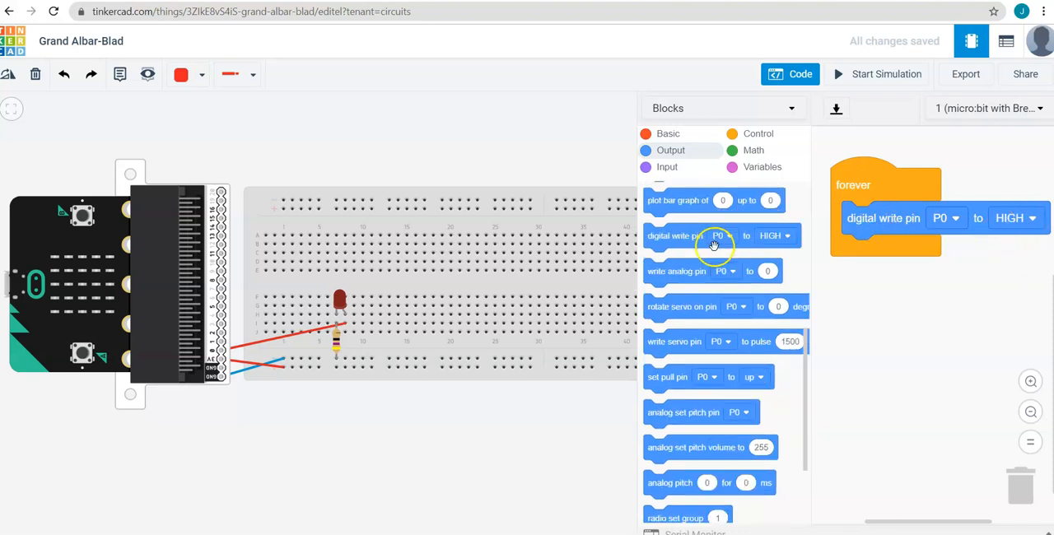
scroll(715, 251, down, 5)
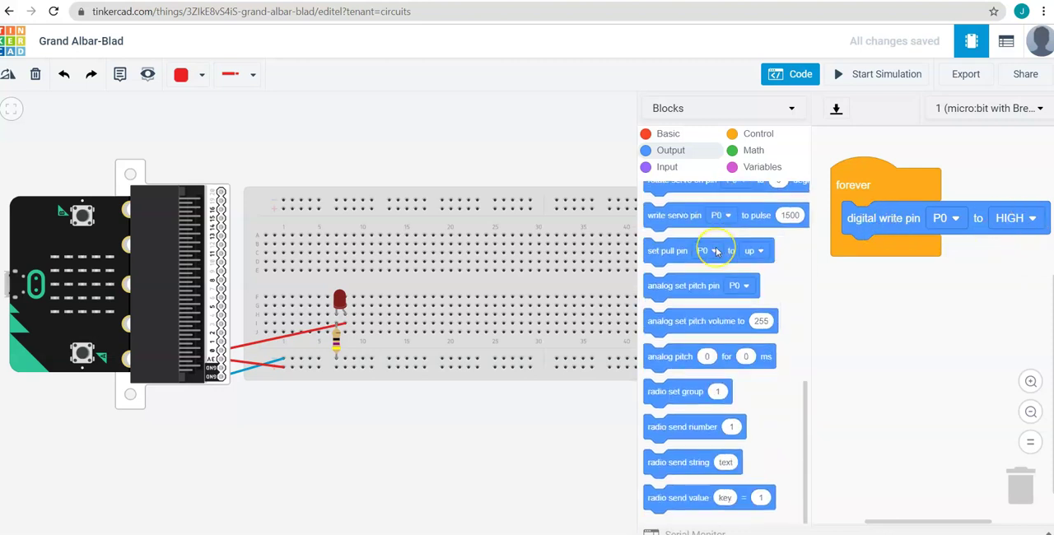
Add wait 1 secs, duplicate the write/wait pair below it, and set the second write to P0 LOW
click(758, 134)
drag(657, 339, 860, 253)
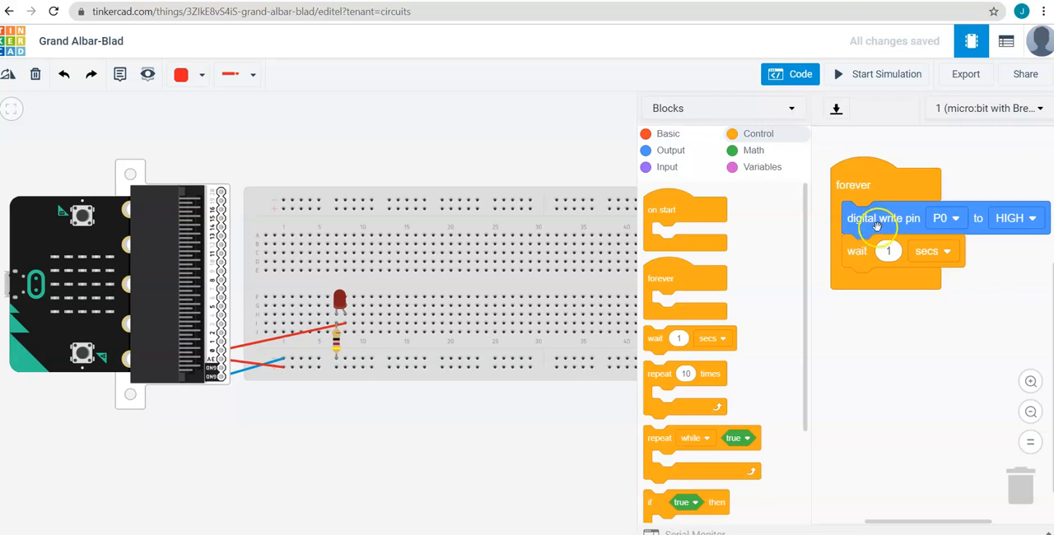
right_click(877, 221)
click(907, 232)
drag(926, 278, 857, 284)
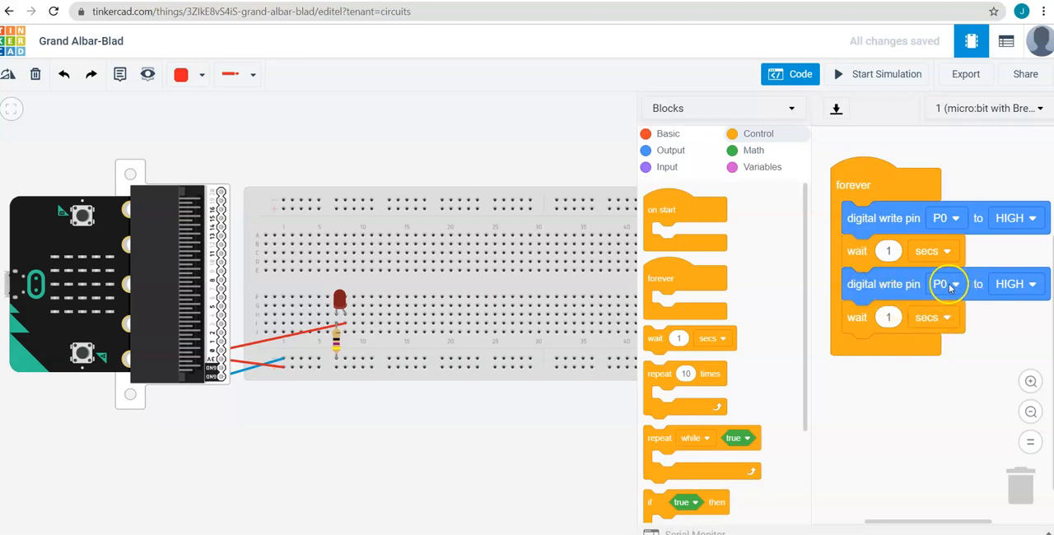
click(1022, 284)
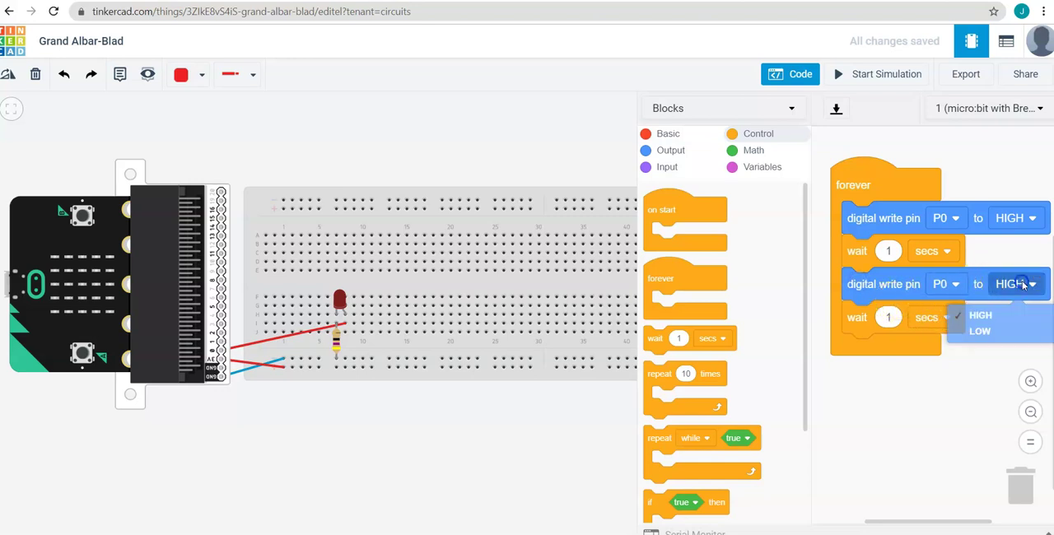
click(1014, 336)
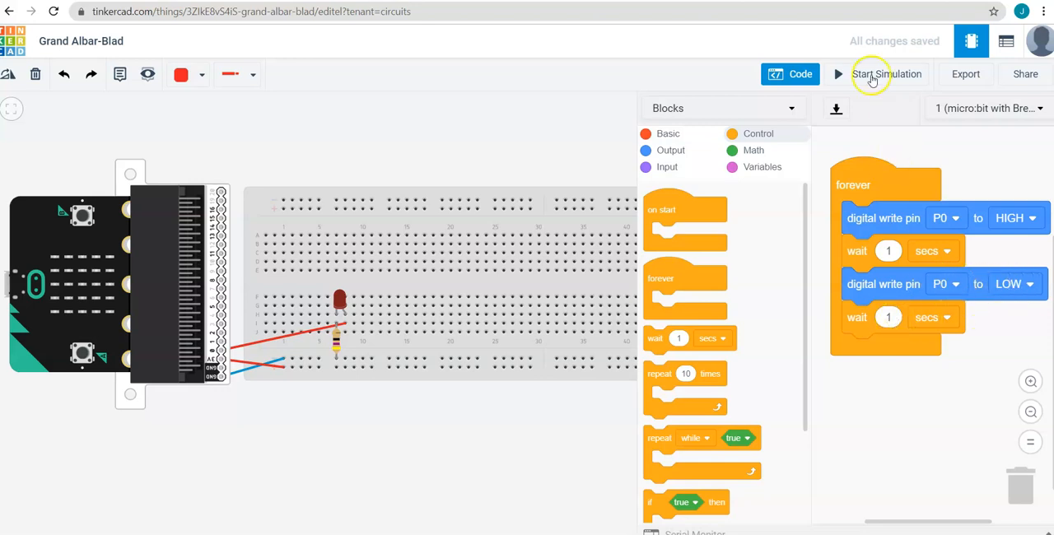
click(867, 76)
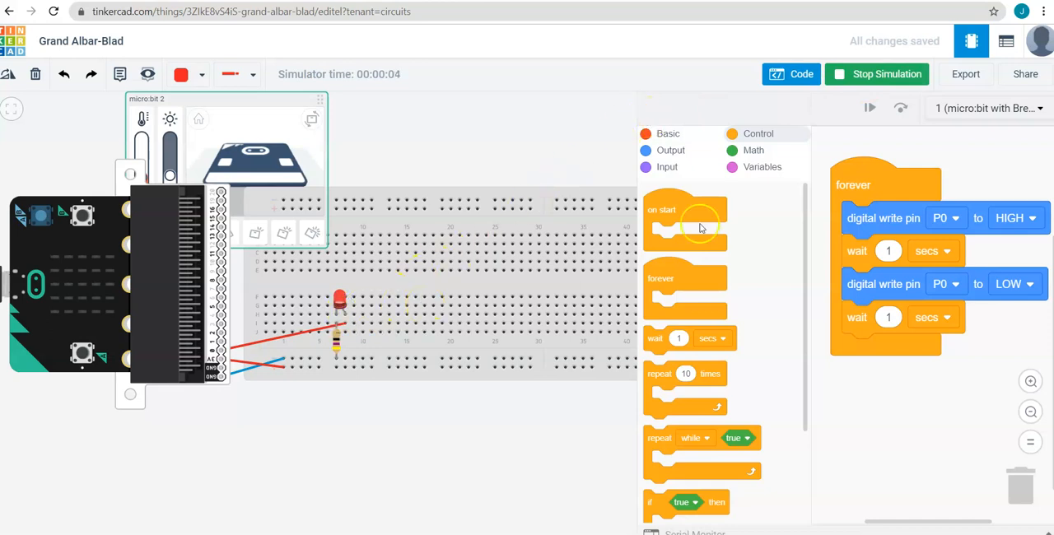
click(863, 74)
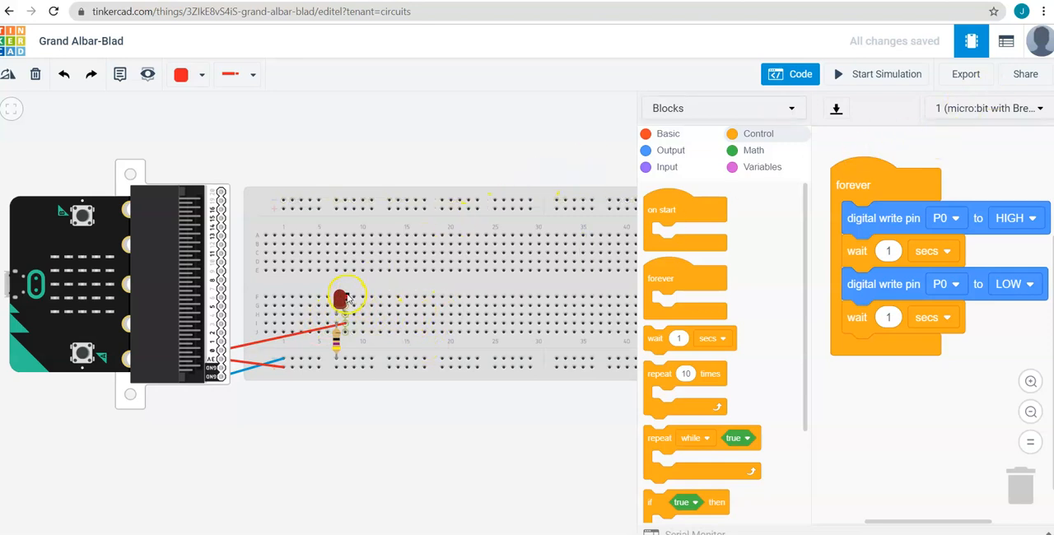
Duplicate the LED and resistor further right on the breadboard and make the new LED green
click(340, 298)
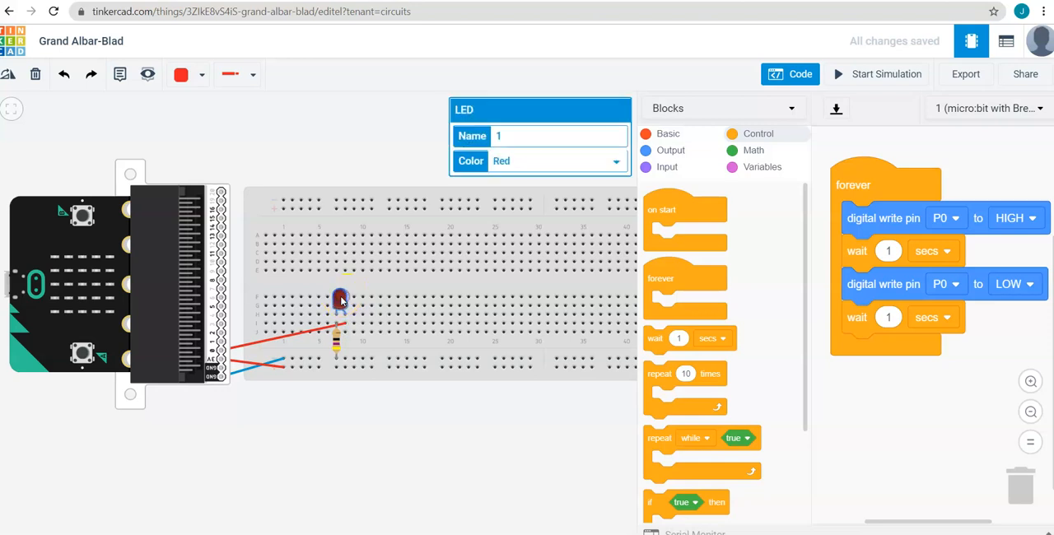
key(ctrl+d)
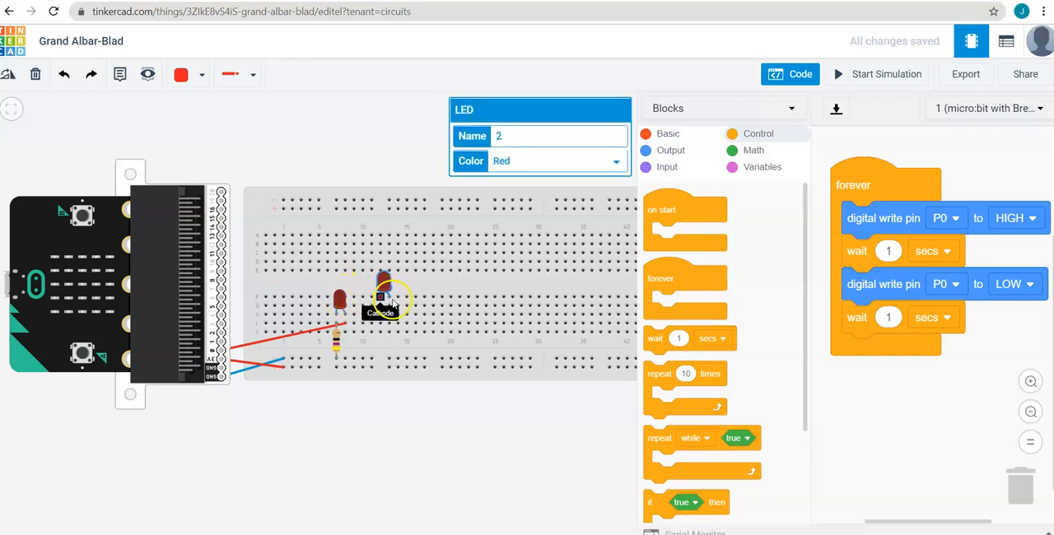
click(418, 315)
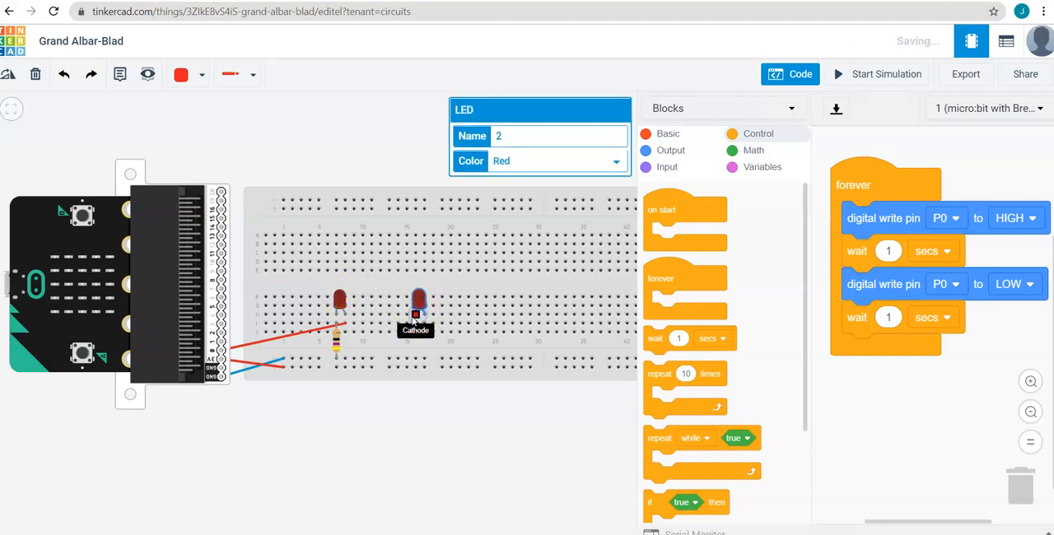
click(544, 161)
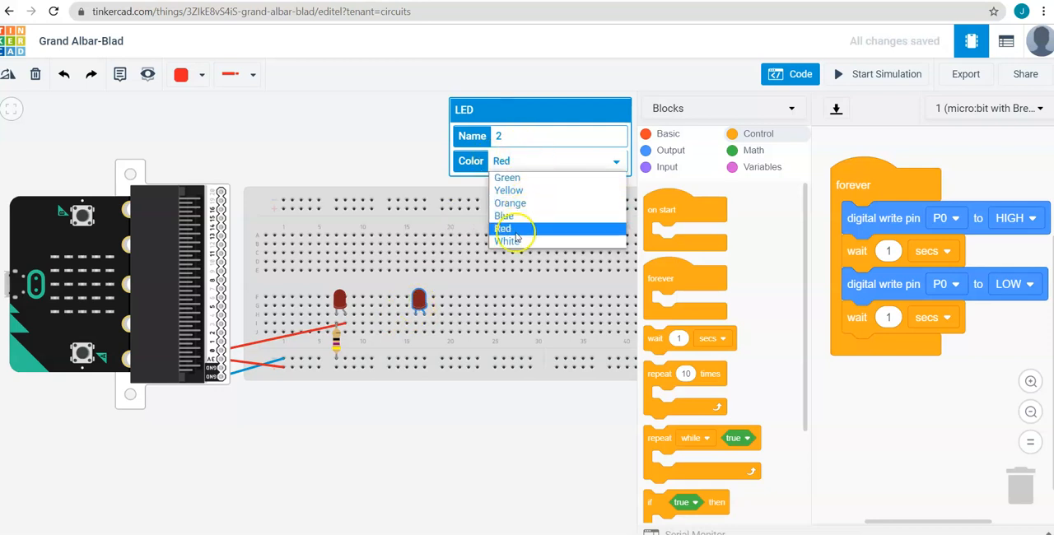
click(507, 178)
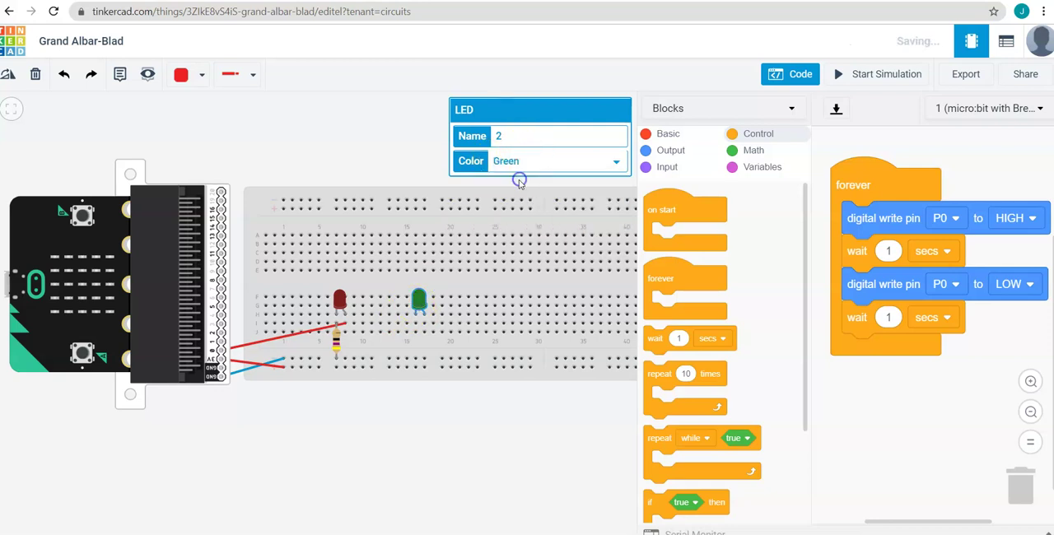
click(338, 342)
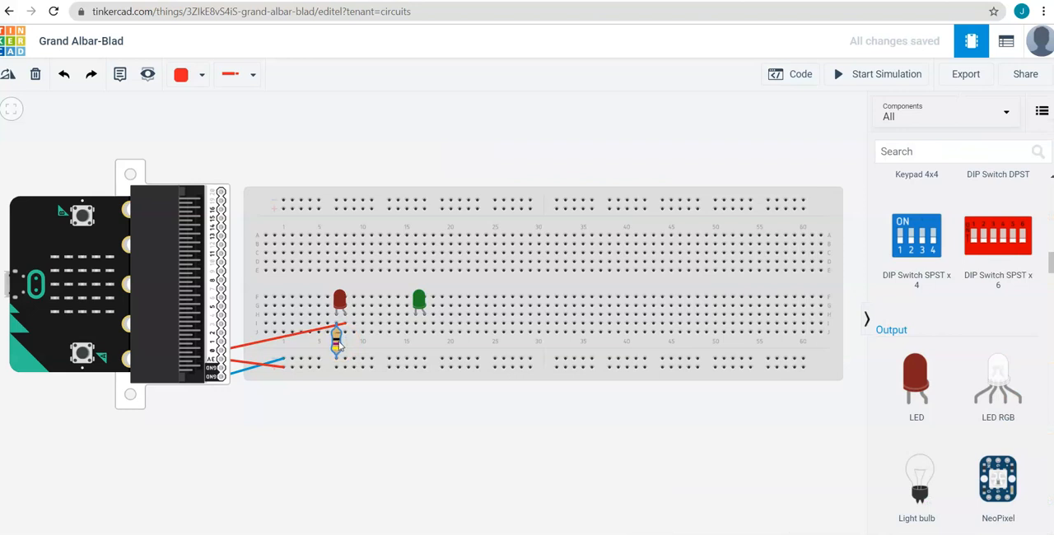
drag(337, 345, 418, 348)
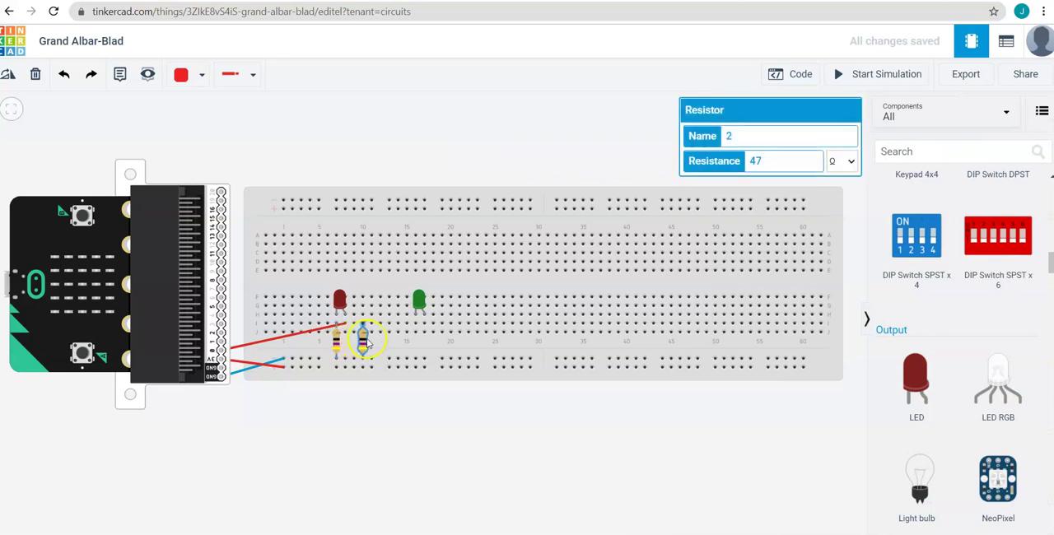
Wire the new resistor to micro:bit pin 1 and colour that wire green
click(424, 325)
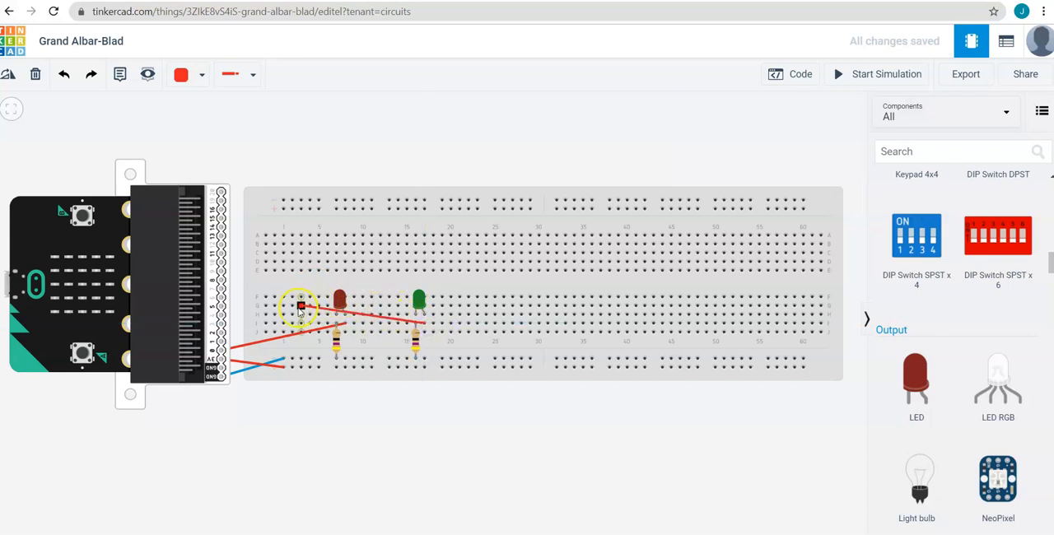
click(221, 341)
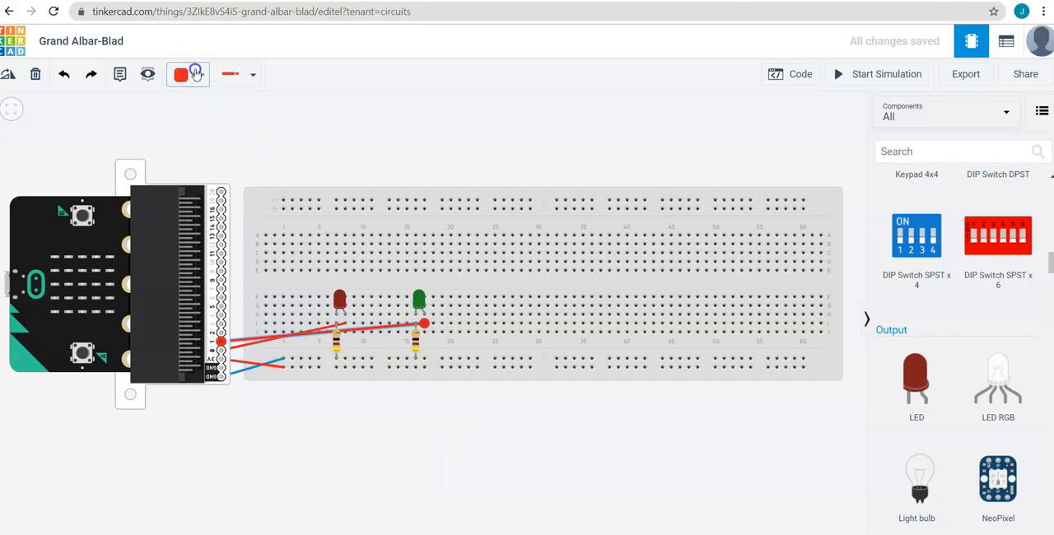
click(190, 74)
click(222, 214)
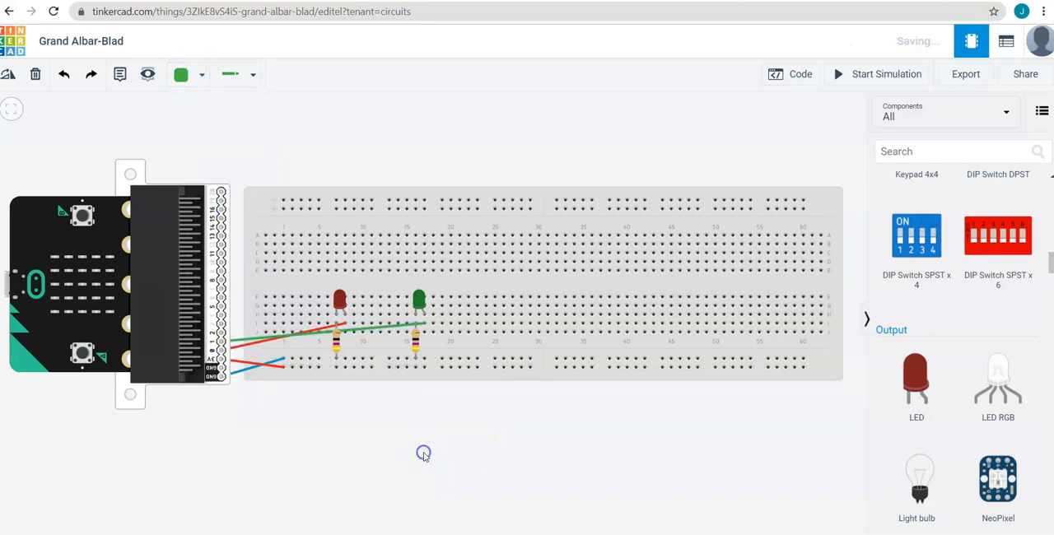
Duplicate the P0 HIGH/wait/LOW/wait sequence at the end of the forever loop and retarget both new writes to P1
click(790, 74)
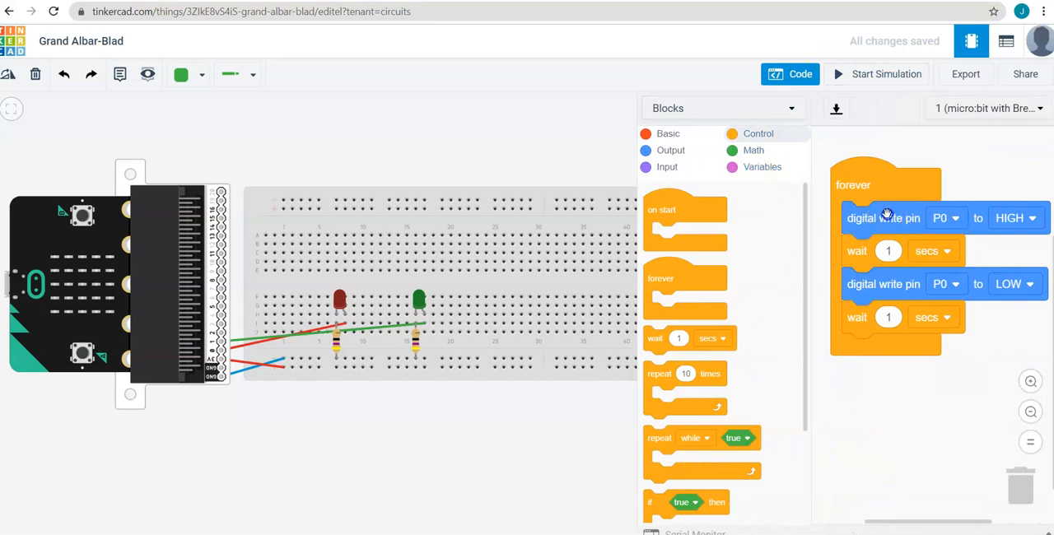
right_click(885, 219)
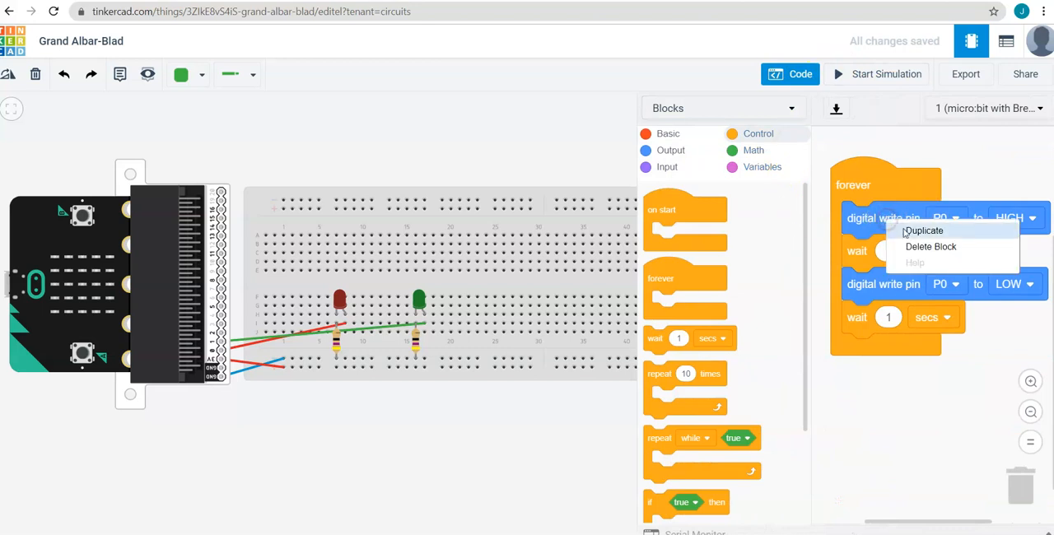
click(902, 228)
drag(906, 247, 851, 336)
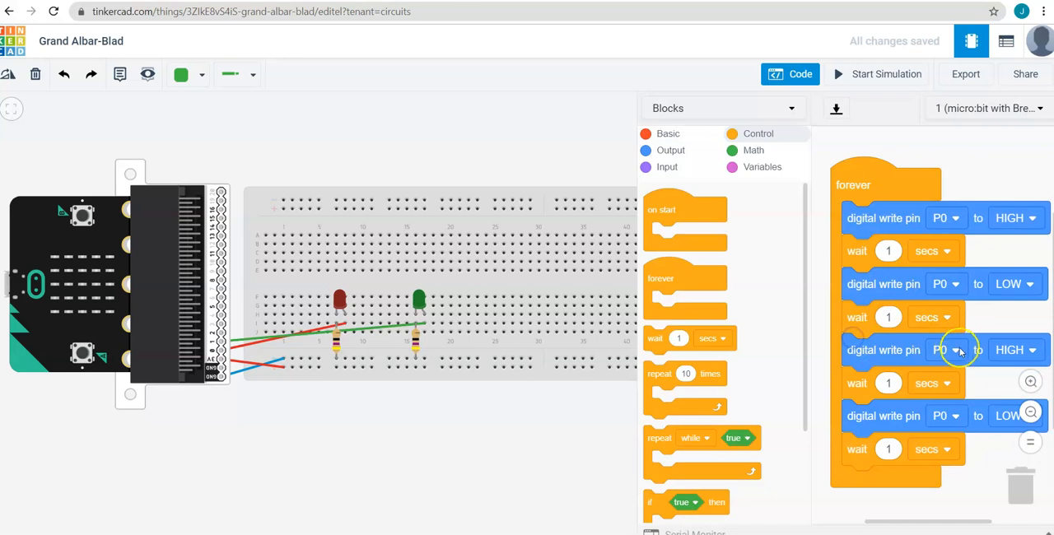
click(955, 351)
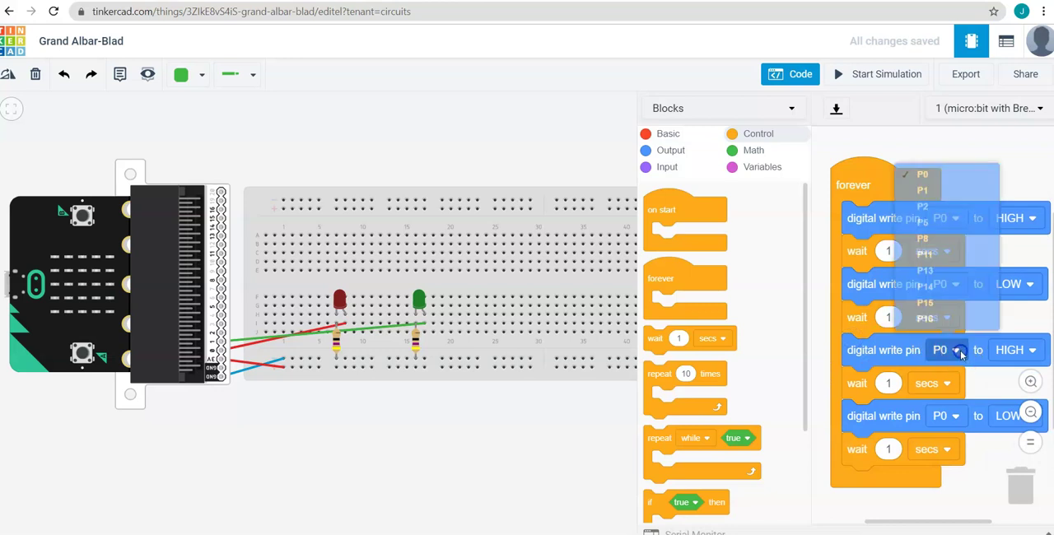
click(923, 190)
click(947, 416)
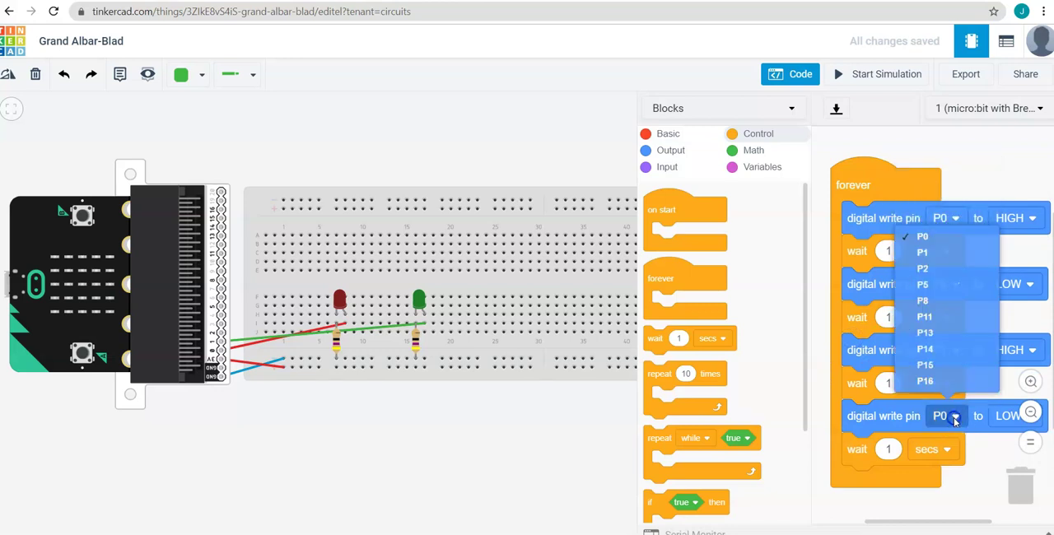
click(916, 252)
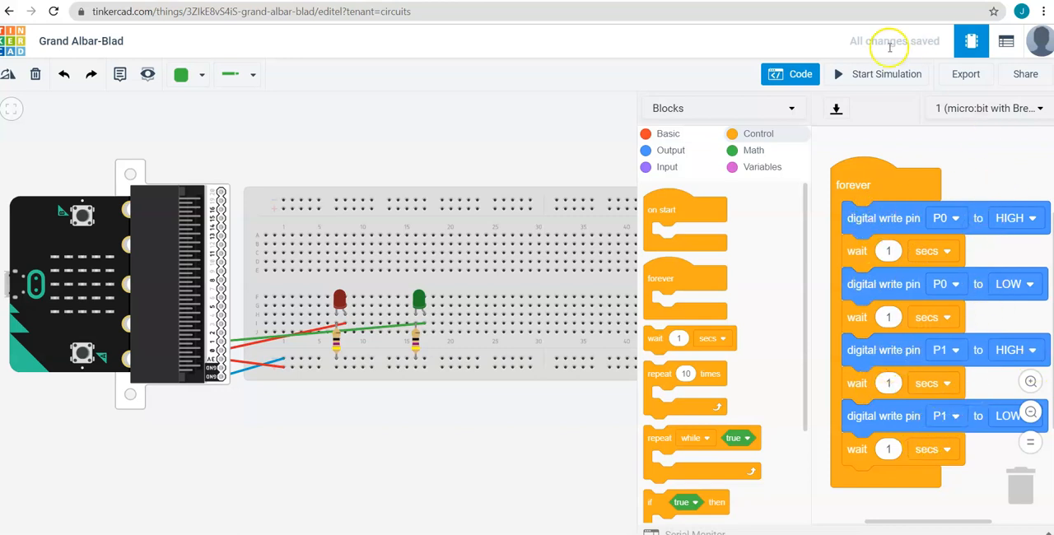
Run the simulation to watch the LEDs blink alternately, hide the code panel, then stop it
click(878, 74)
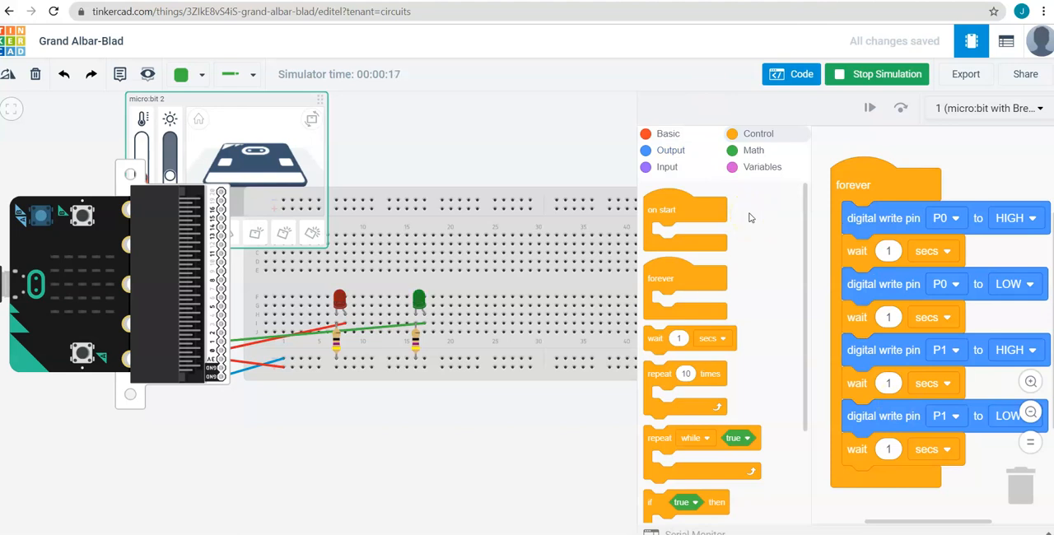
click(782, 74)
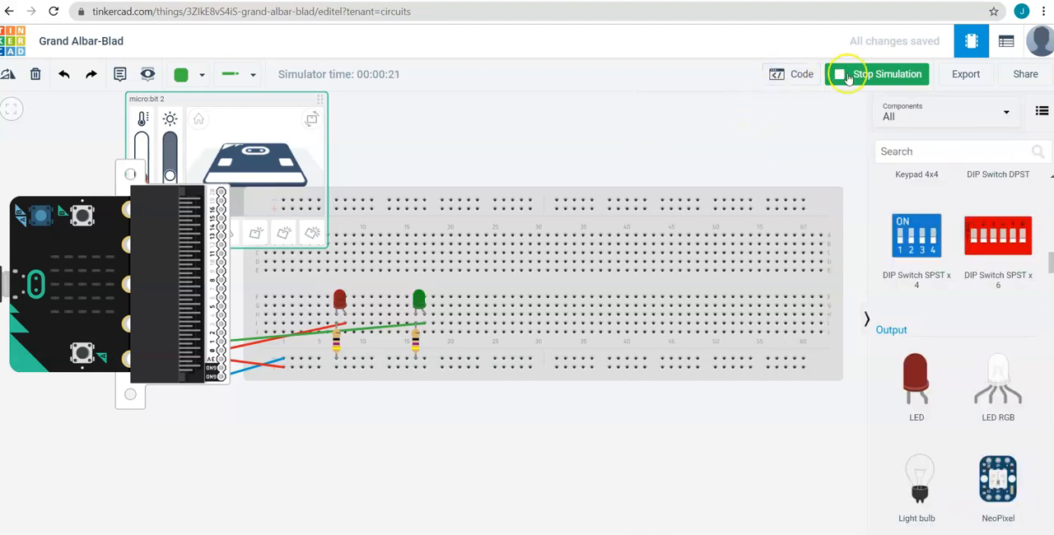
click(848, 75)
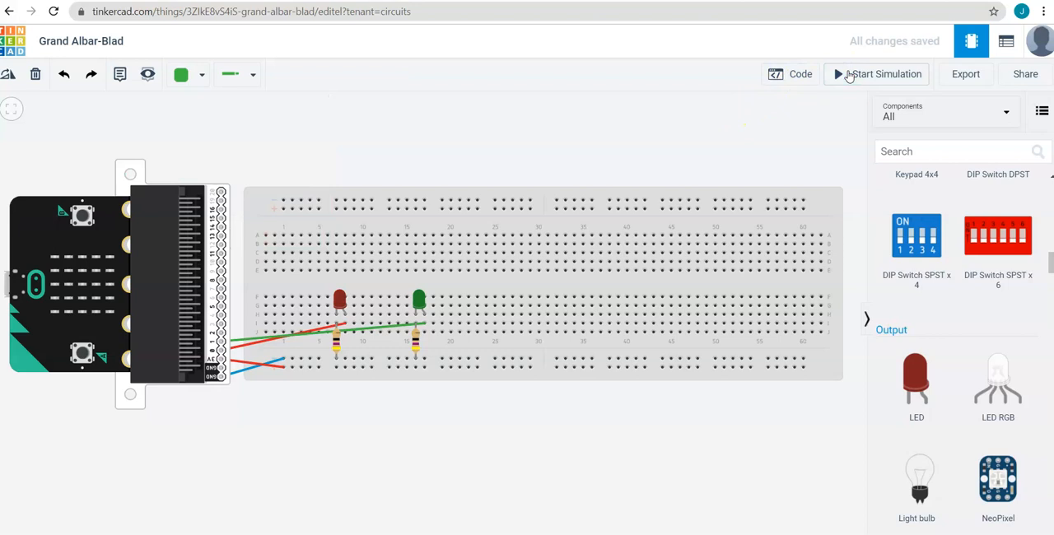